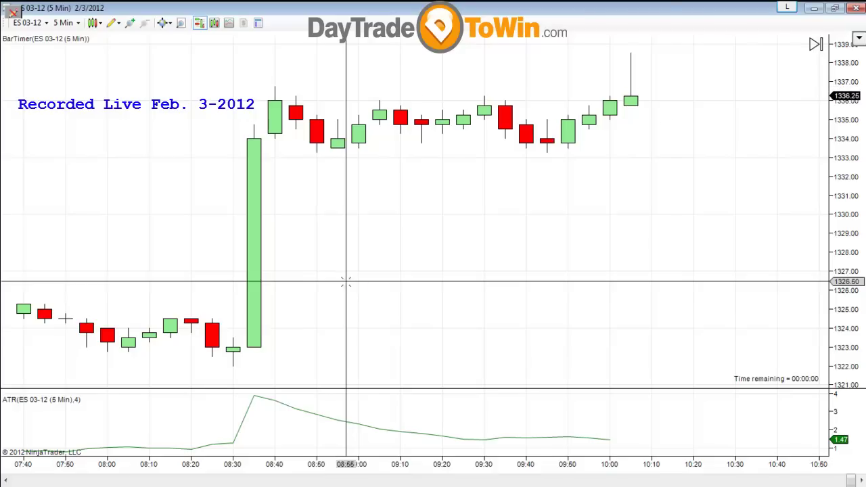
Scroll the ES 5-minute chart back until the 07:10 bars are visible.
{"action": "scroll", "coordinate": [346, 281], "scroll_direction": "up", "scroll_amount": 5}
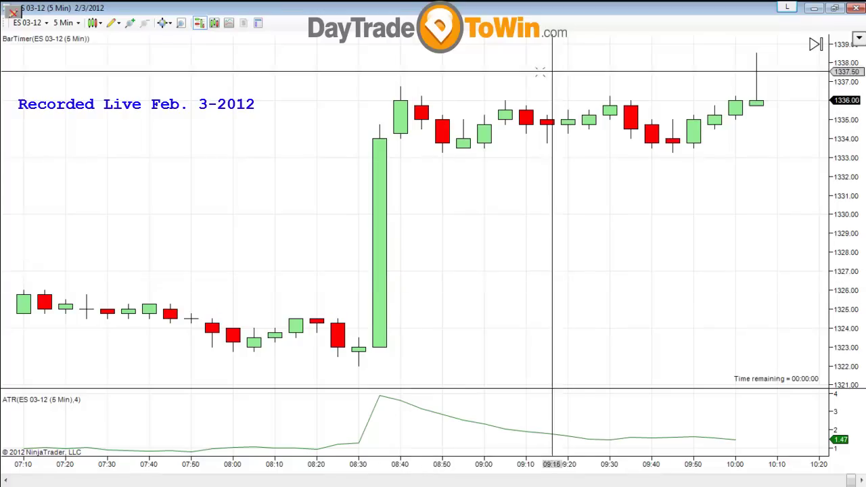
Draw a straight vertical down arrow from the 10:05 bar to 1323.25.
{"action": "left_click", "coordinate": [761, 129]}
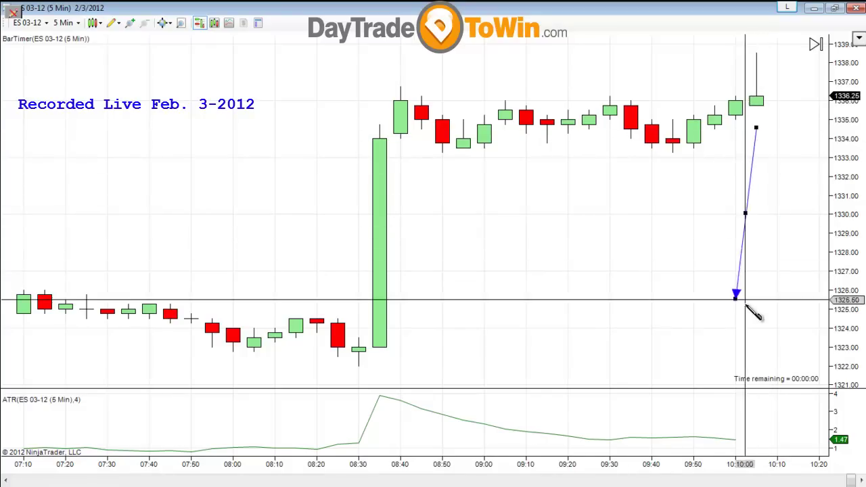
{"action": "left_click", "coordinate": [777, 345]}
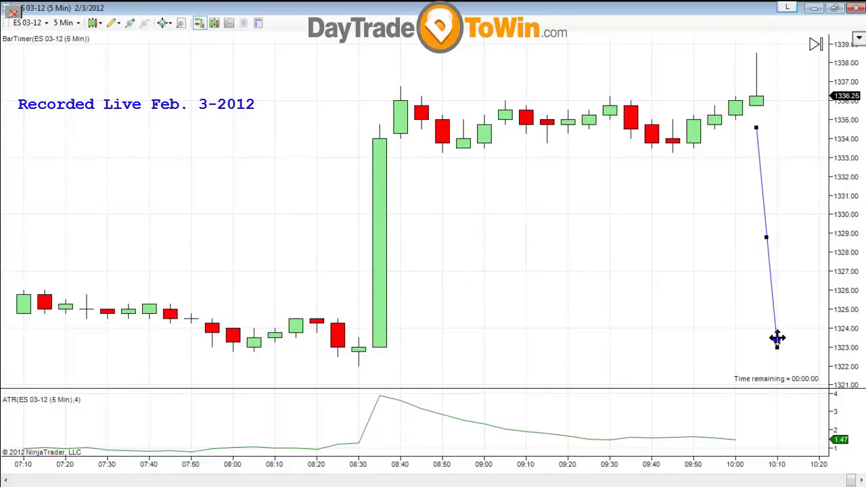
{"action": "left_click", "coordinate": [760, 346]}
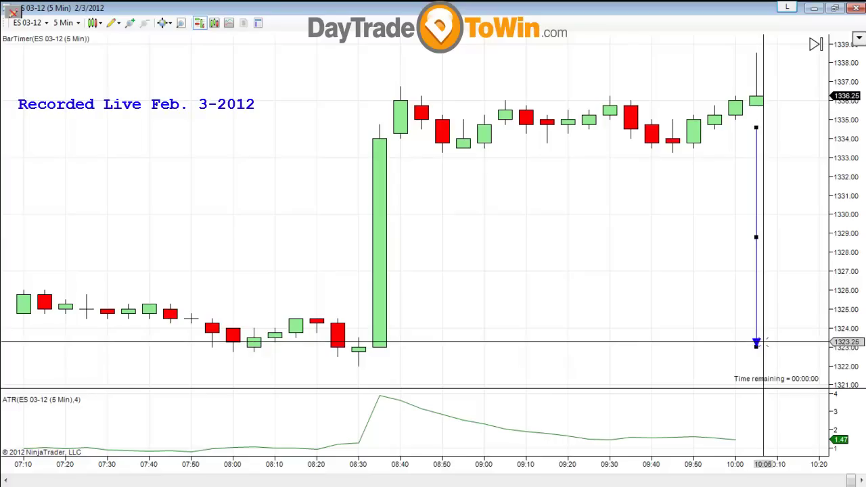
{"action": "left_click", "coordinate": [773, 353]}
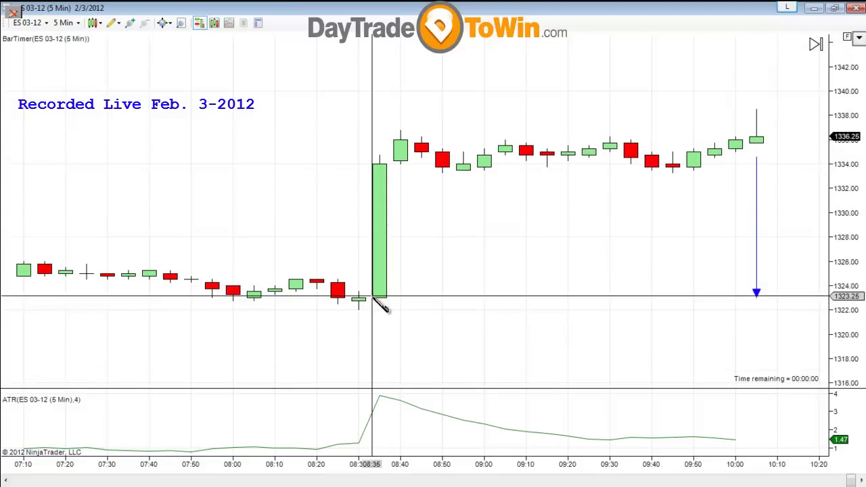
Draw a purple 1323 line from the 08:35 low to 10:10, plus an up arrow below 08:35.
{"action": "left_click", "coordinate": [378, 298]}
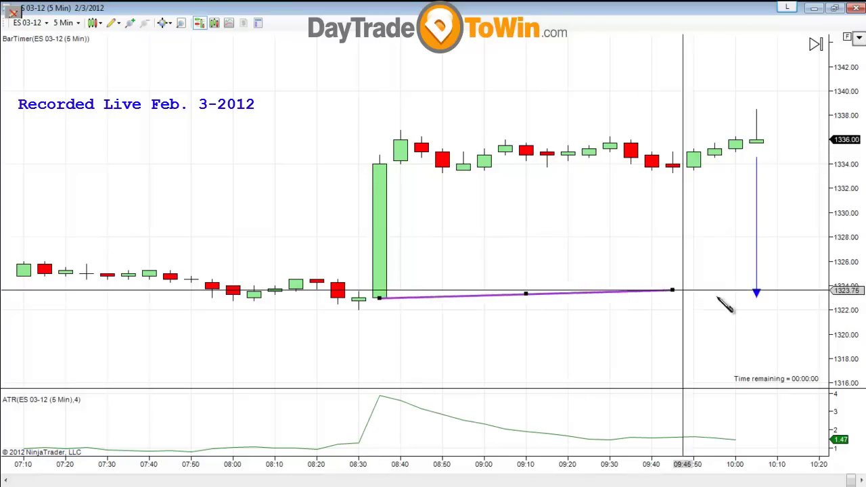
{"action": "left_click", "coordinate": [778, 298]}
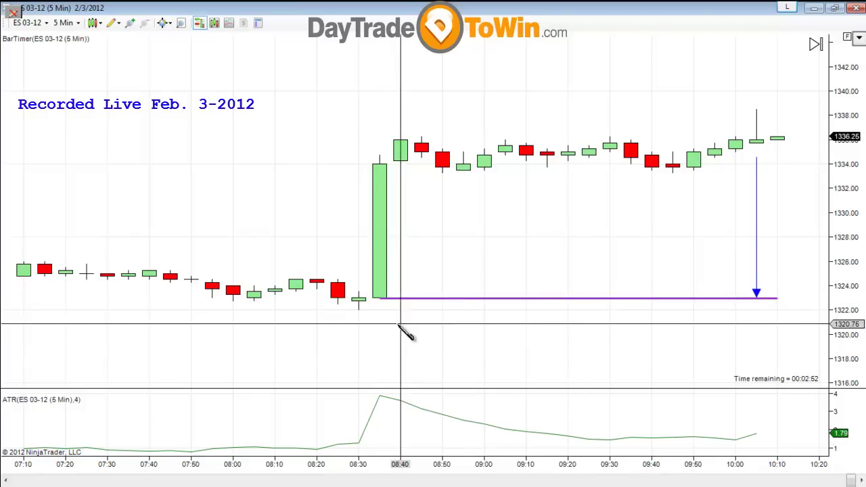
{"action": "left_click", "coordinate": [379, 350]}
{"action": "left_click", "coordinate": [379, 314]}
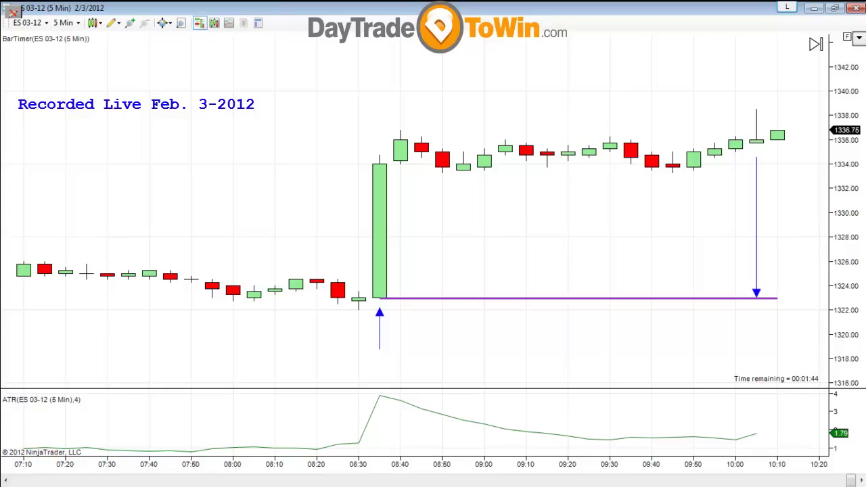
Add a text note reading 'the entry is goint to be 2 cons. closes below the chaotic bar'.
{"action": "left_click", "coordinate": [89, 101]}
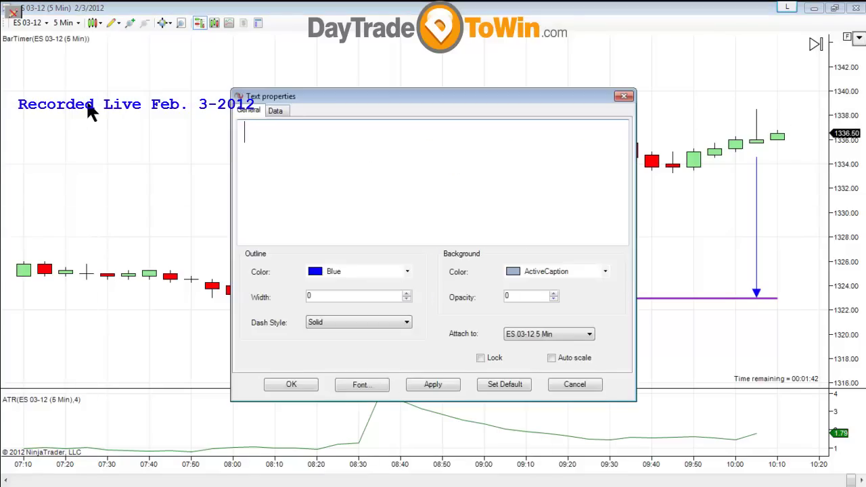
{"action": "type", "text": "the entry is fgoi"}
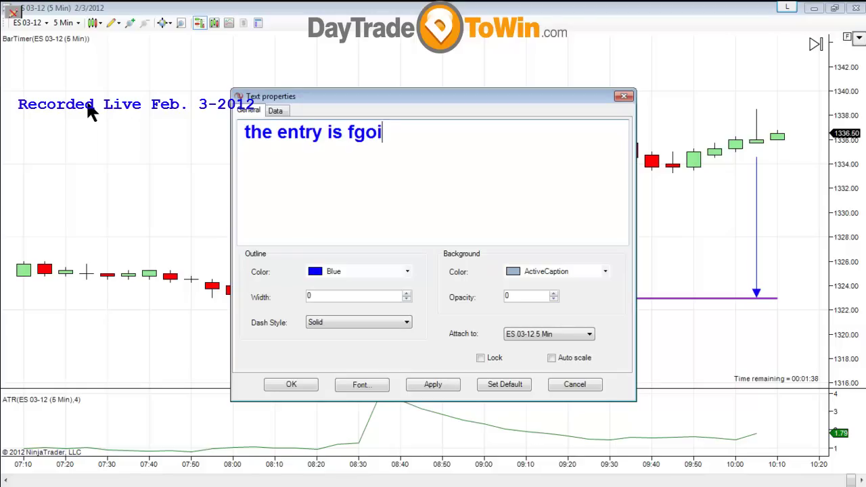
{"action": "key", "text": "BackSpace"}
{"action": "key", "text": "BackSpace"}
{"action": "key", "text": "BackSpace"}
{"action": "key", "text": "BackSpace"}
{"action": "type", "text": "goint t"}
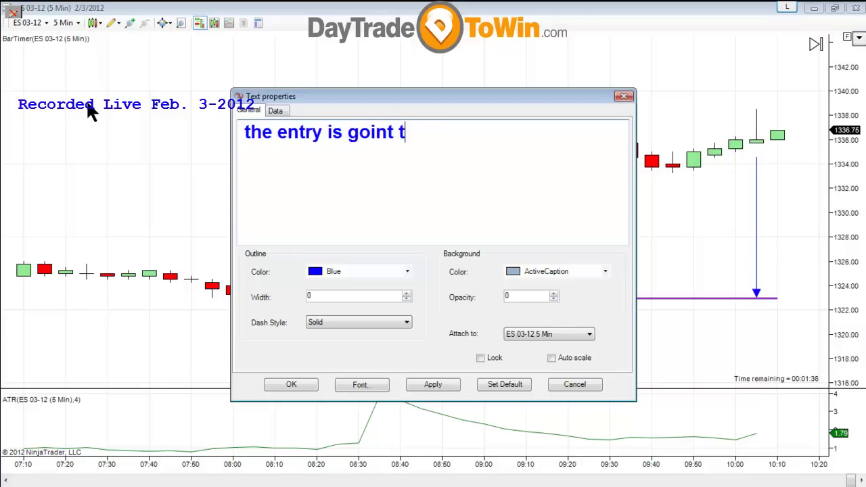
{"action": "type", "text": "o be 2 cons. "}
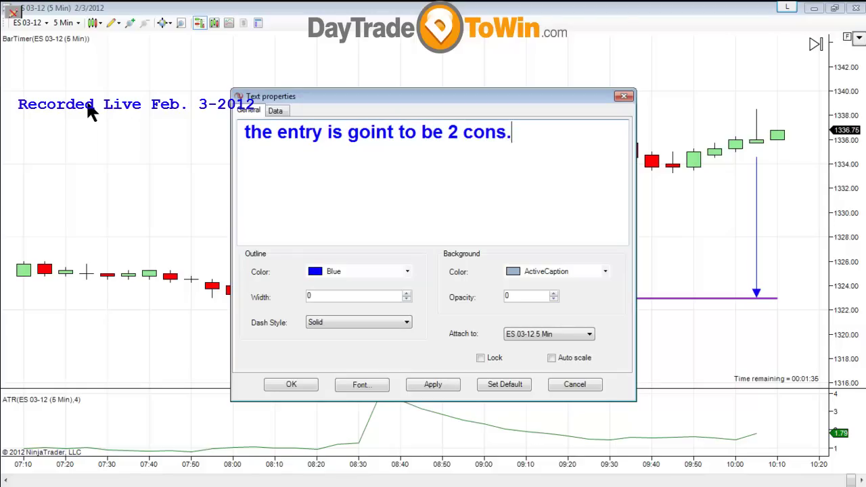
{"action": "type", "text": "blo"}
{"action": "key", "text": "BackSpace"}
{"action": "key", "text": "BackSpace"}
{"action": "key", "text": "BackSpace"}
{"action": "type", "text": "closes below the "}
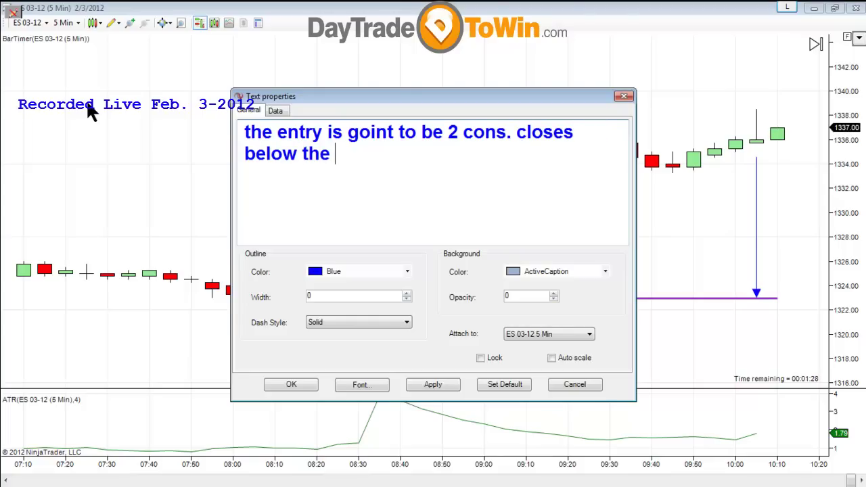
{"action": "type", "text": "chatoc"}
{"action": "key", "text": "BackSpace"}
{"action": "type", "text": "ci"}
{"action": "key", "text": "BackSpace"}
{"action": "key", "text": "BackSpace"}
{"action": "key", "text": "BackSpace"}
{"action": "key", "text": "BackSpace"}
{"action": "type", "text": "otic bar"}
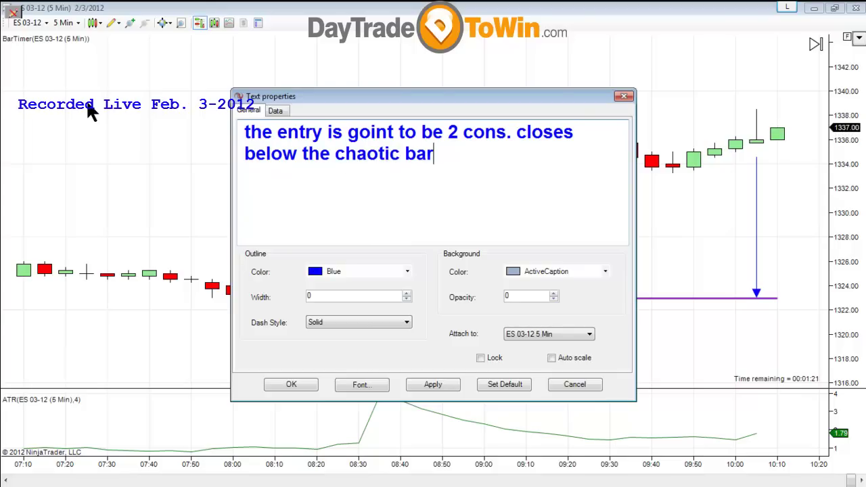
{"action": "left_click", "coordinate": [292, 383]}
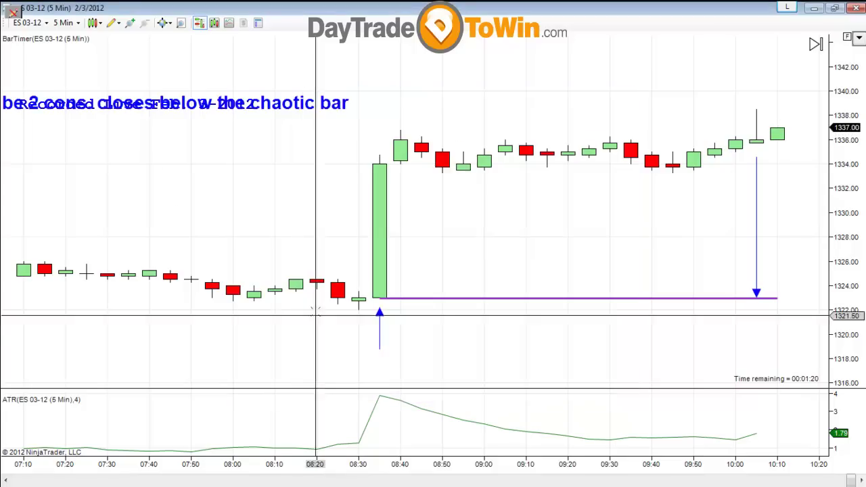
Move the entry note up above the date caption.
{"action": "left_click_drag", "start_coordinate": [236, 97], "coordinate": [610, 74]}
{"action": "double_click", "coordinate": [610, 75]}
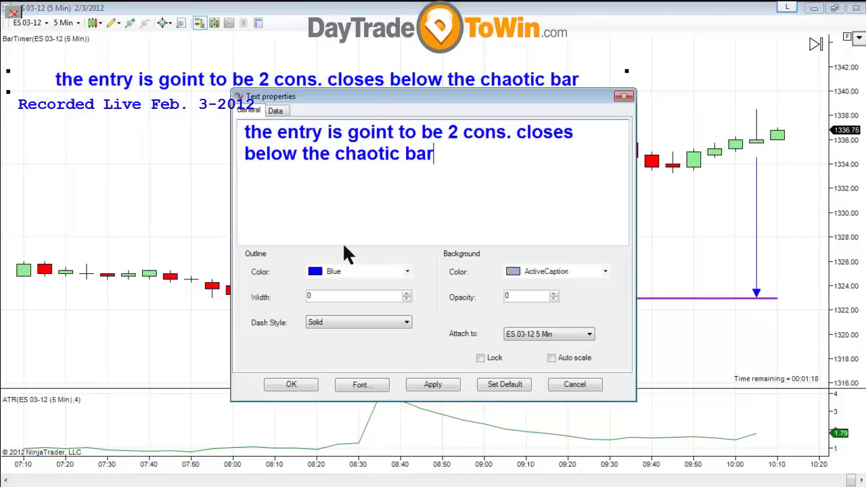
{"action": "left_click", "coordinate": [575, 385]}
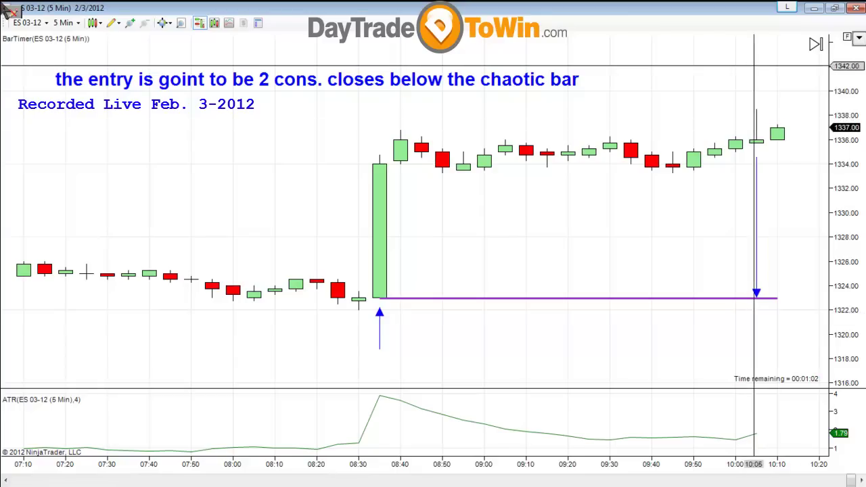
Reposition the up arrow just below the 08:35 bar, tip near 1321.50 under the purple line.
{"action": "left_click", "coordinate": [380, 327]}
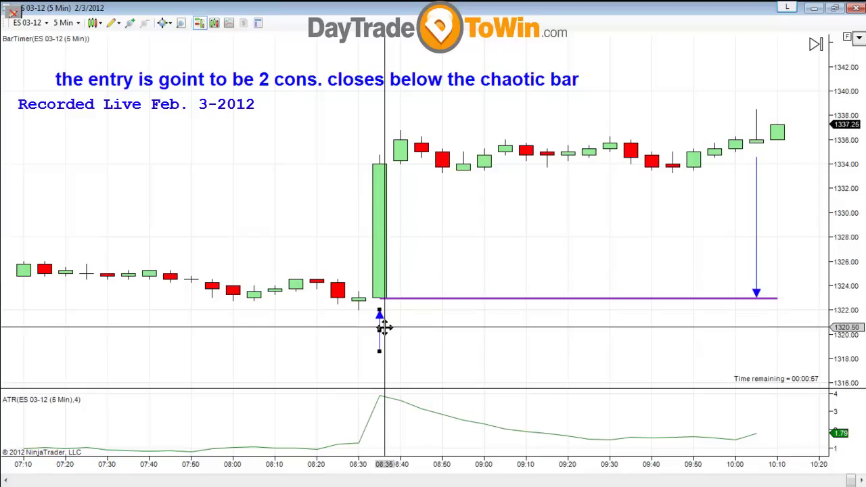
{"action": "left_click_drag", "start_coordinate": [384, 327], "coordinate": [401, 259]}
{"action": "left_click_drag", "start_coordinate": [400, 299], "coordinate": [398, 330]}
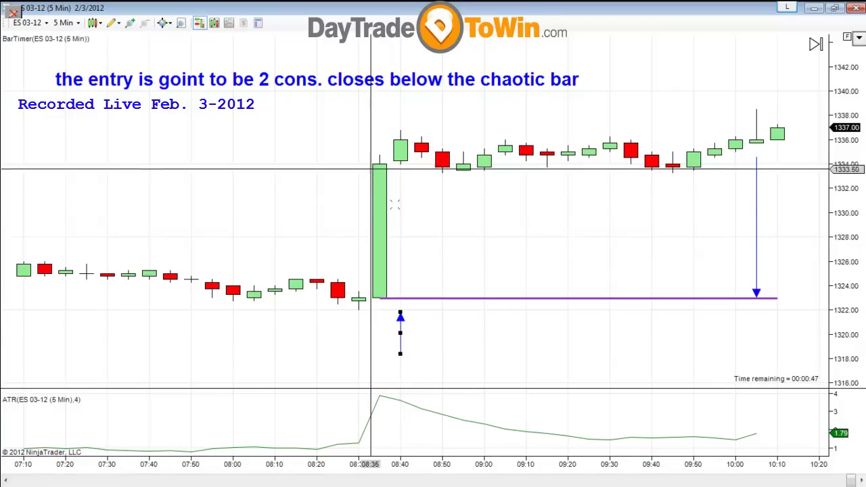
{"action": "mouse_move", "coordinate": [400, 348]}
{"action": "left_mouse_down"}
{"action": "mouse_move", "coordinate": [363, 257]}
{"action": "mouse_move", "coordinate": [397, 352]}
{"action": "mouse_move", "coordinate": [384, 347]}
{"action": "left_mouse_up"}
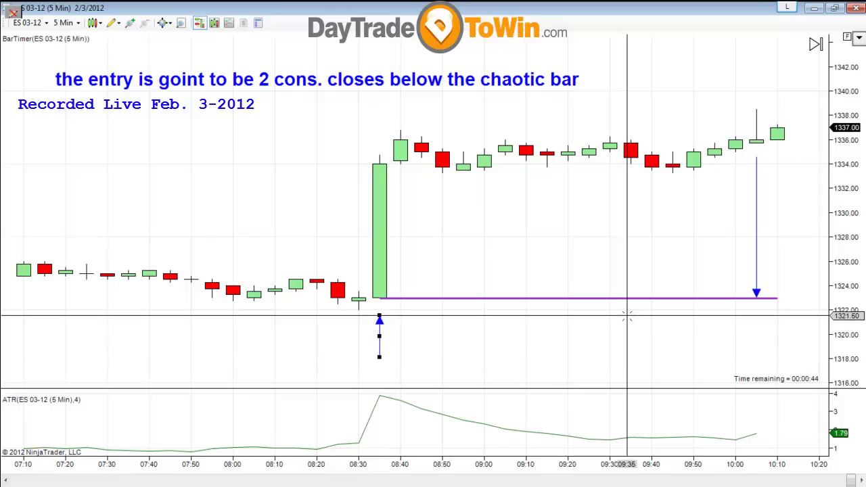
{"action": "left_click", "coordinate": [628, 316]}
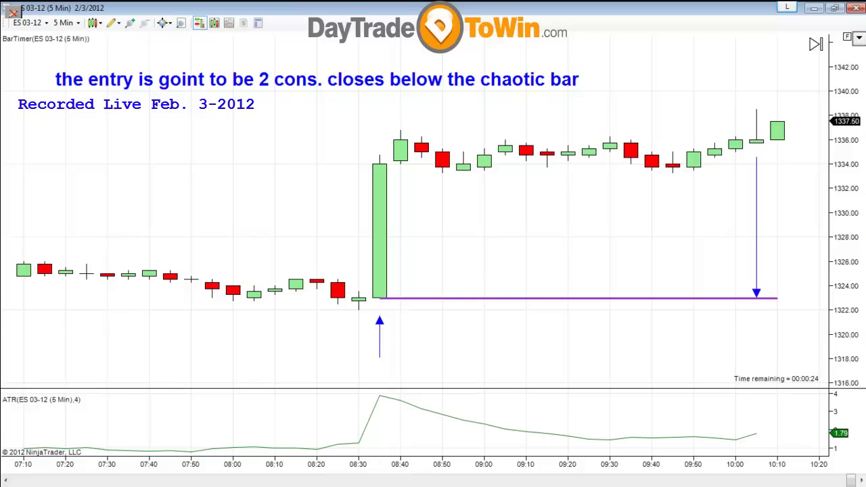
Add the AtlasLineDTW indicator with BarsBack 3 and FontSize 15.
{"action": "right_click", "coordinate": [605, 207]}
{"action": "left_click", "coordinate": [647, 224]}
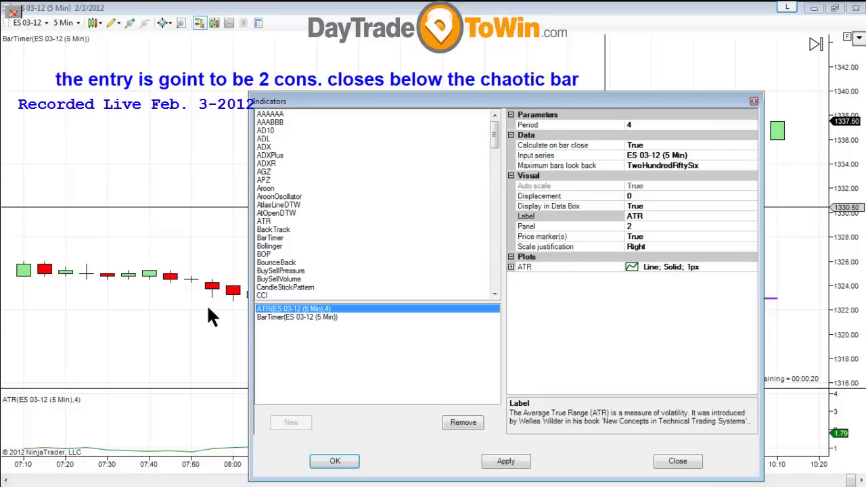
{"action": "double_click", "coordinate": [282, 203]}
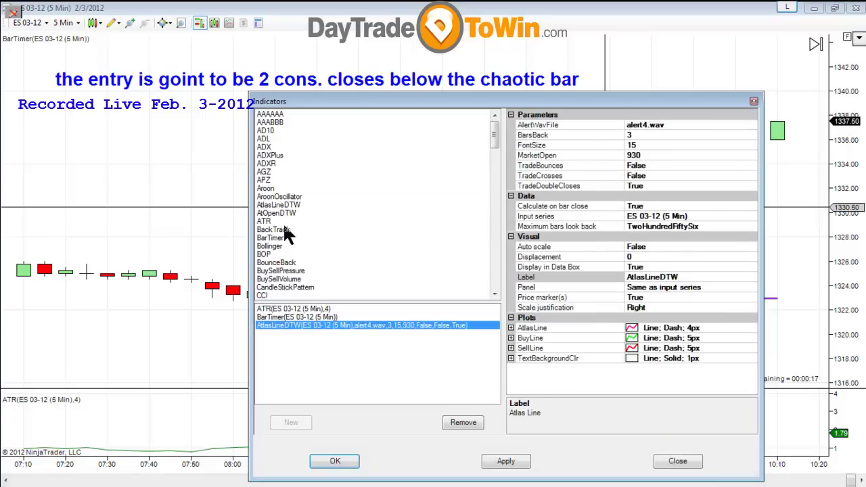
{"action": "left_click", "coordinate": [641, 124]}
{"action": "left_click_drag", "start_coordinate": [647, 100], "coordinate": [396, 164]}
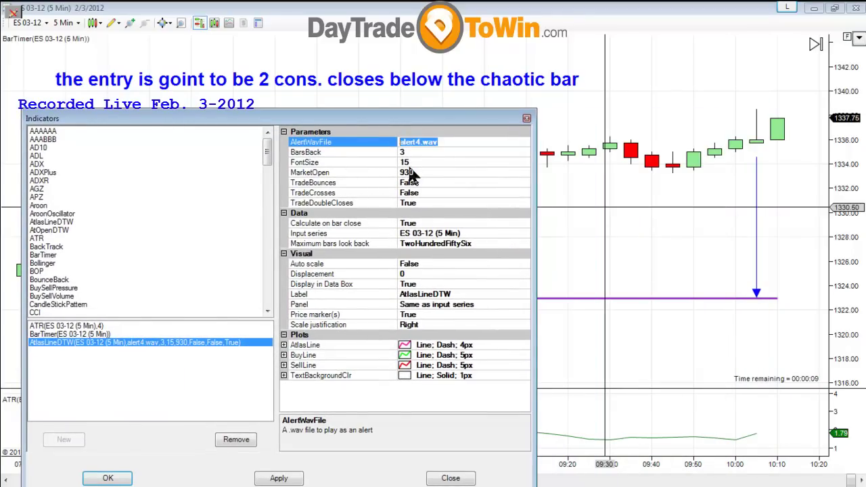
{"action": "left_click", "coordinate": [408, 151]}
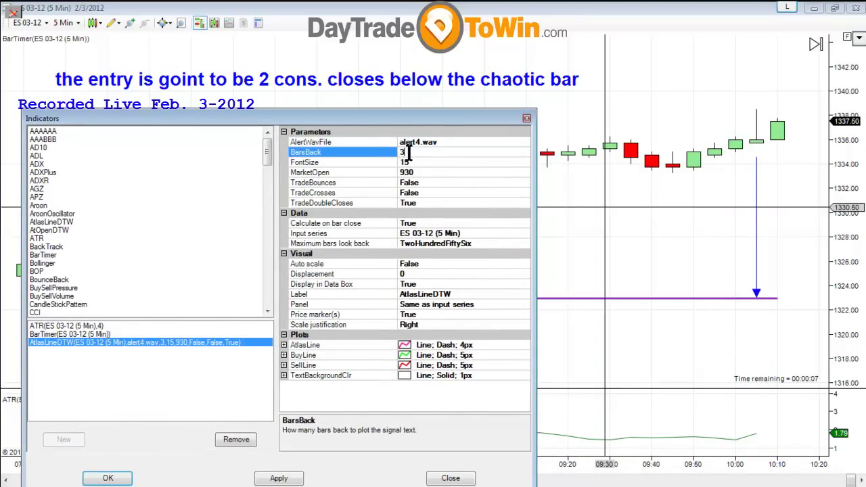
{"action": "left_click", "coordinate": [411, 160]}
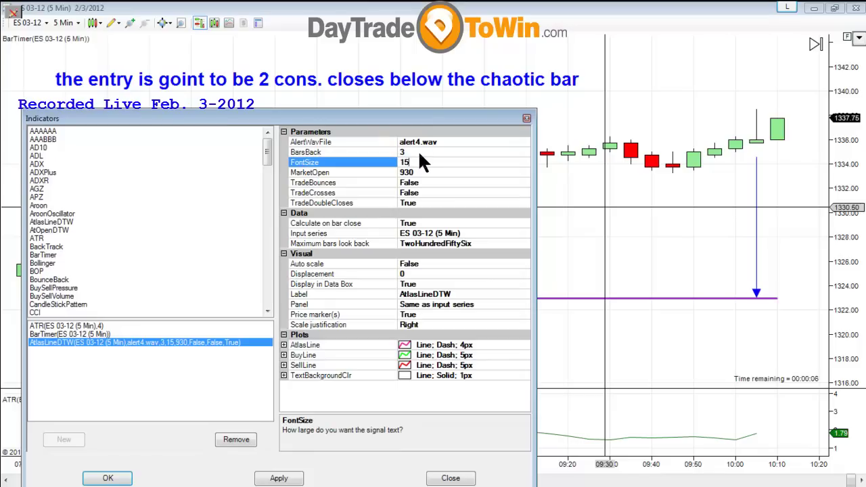
{"action": "key", "text": "Return"}
Keep MarketOpen 930 and TradeDoubleCloses True, then apply AtlasLineDTW to the chart.
{"action": "left_click_drag", "start_coordinate": [426, 119], "coordinate": [192, 158]}
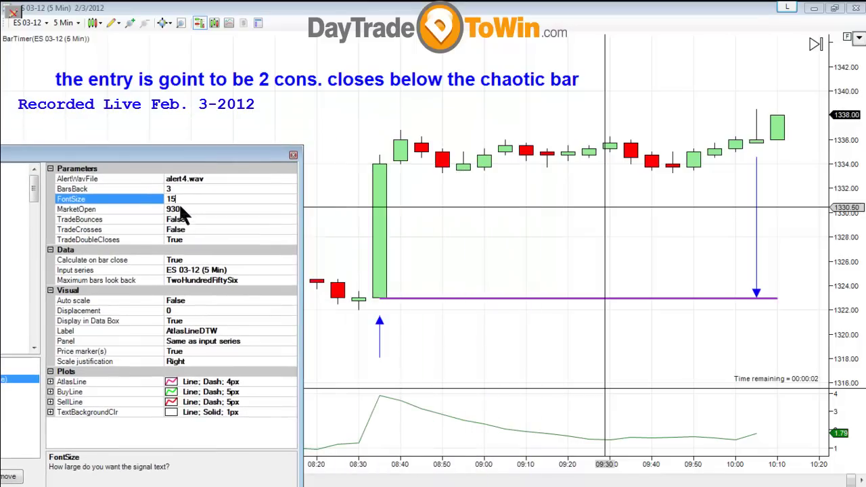
{"action": "key", "text": "Down"}
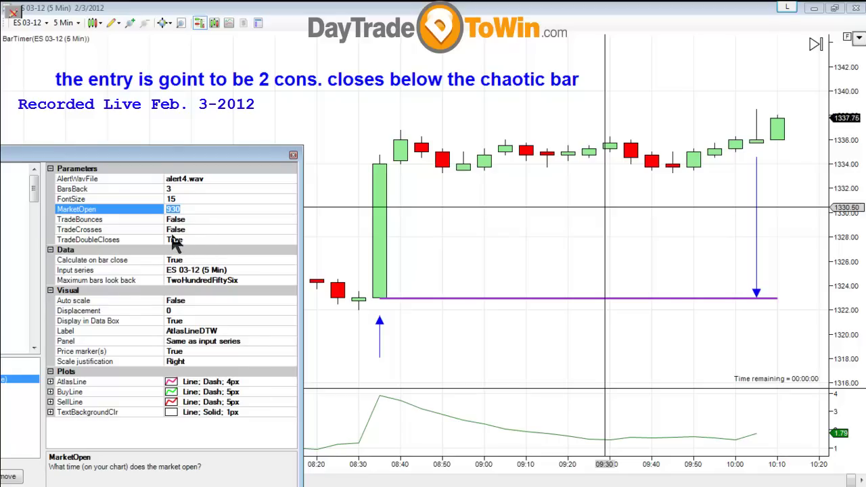
{"action": "left_click", "coordinate": [145, 220]}
{"action": "left_click", "coordinate": [146, 229]}
{"action": "left_click", "coordinate": [147, 240]}
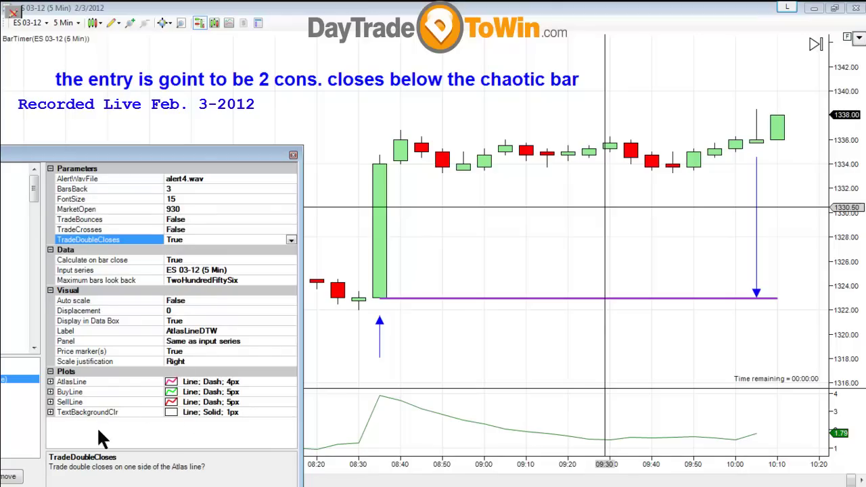
{"action": "left_click_drag", "start_coordinate": [248, 150], "coordinate": [273, 87]}
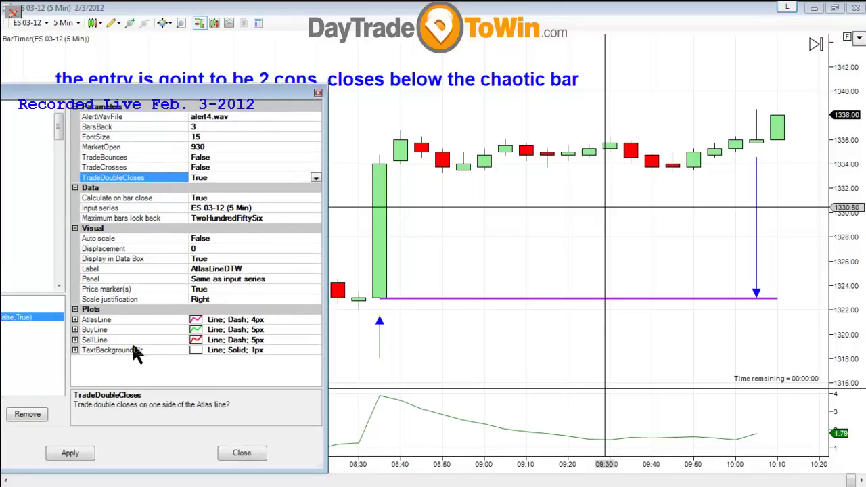
{"action": "left_click", "coordinate": [86, 456]}
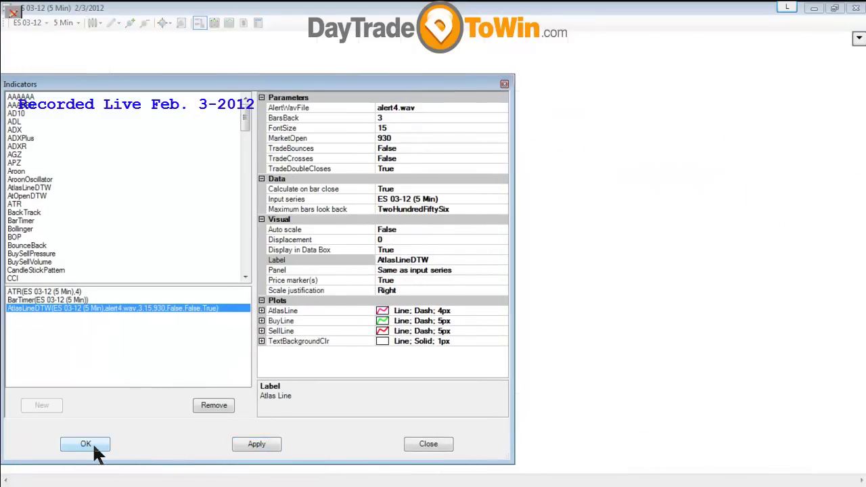
{"action": "left_click", "coordinate": [86, 445]}
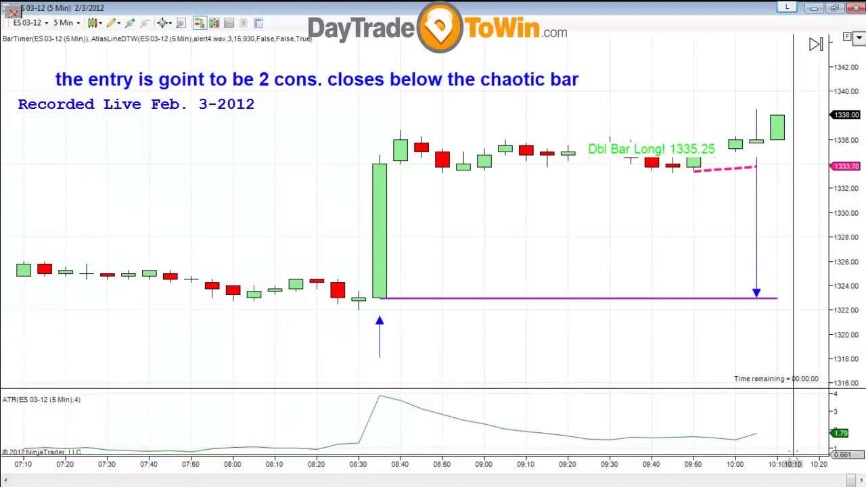
Raise the Dbl Bar Long! 1335.25 label higher on the chart.
{"action": "scroll", "coordinate": [781, 330], "scroll_direction": "up", "scroll_amount": 3}
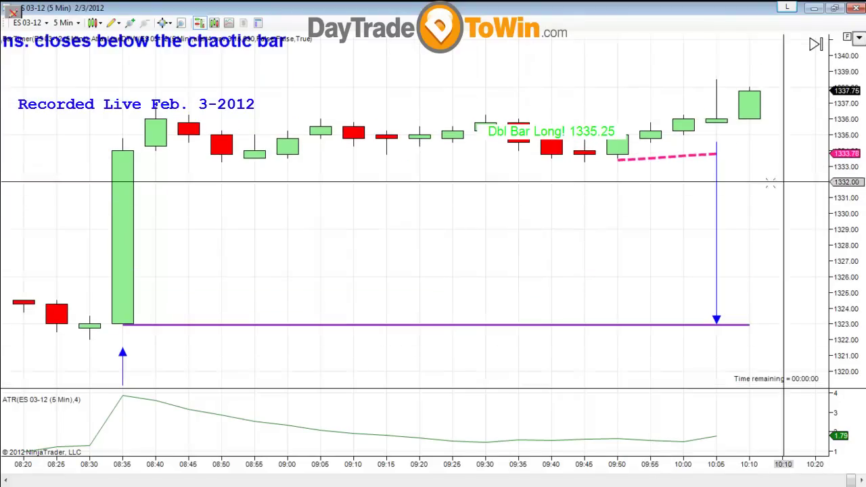
{"action": "left_click_drag", "start_coordinate": [586, 132], "coordinate": [588, 113]}
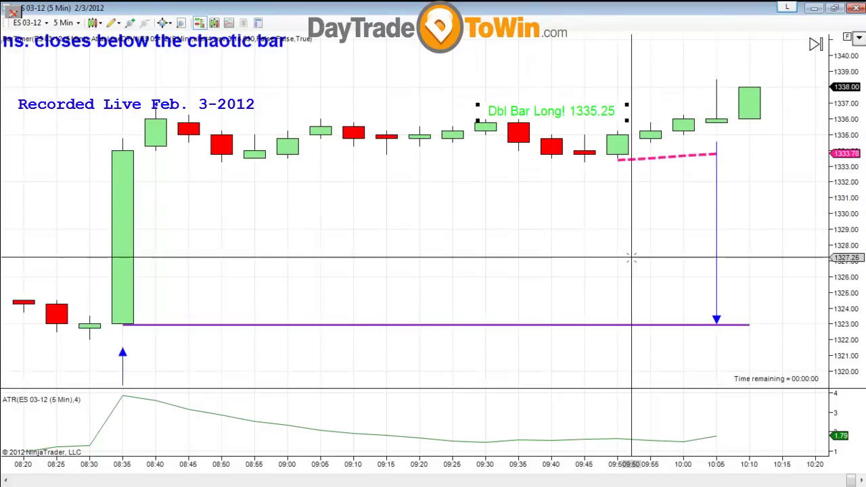
{"action": "left_click", "coordinate": [640, 266]}
Add up arrows under the 09:50 and 09:55 bars and move the entry note down near 1321.
{"action": "left_click_drag", "start_coordinate": [613, 223], "coordinate": [617, 143]}
{"action": "mouse_move", "coordinate": [616, 218]}
{"action": "left_mouse_down"}
{"action": "mouse_move", "coordinate": [617, 197]}
{"action": "mouse_move", "coordinate": [618, 209]}
{"action": "mouse_move", "coordinate": [651, 143]}
{"action": "left_mouse_up"}
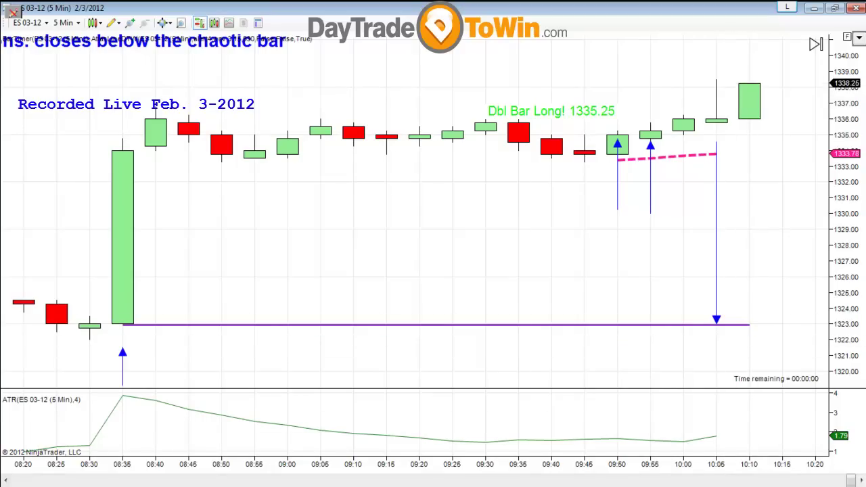
{"action": "left_click_drag", "start_coordinate": [191, 41], "coordinate": [654, 355]}
Correct 'goint' to 'going' in the entry note text.
{"action": "double_click", "coordinate": [367, 352]}
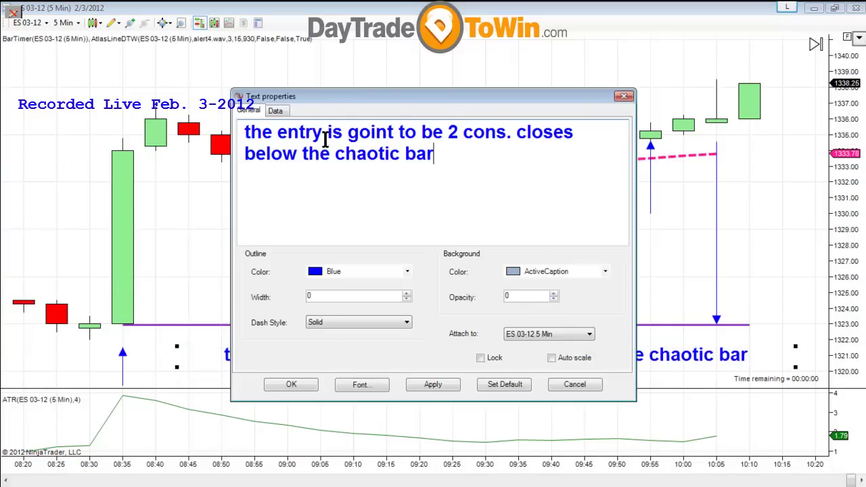
{"action": "left_click", "coordinate": [393, 132]}
{"action": "key", "text": "BackSpace"}
{"action": "type", "text": "g"}
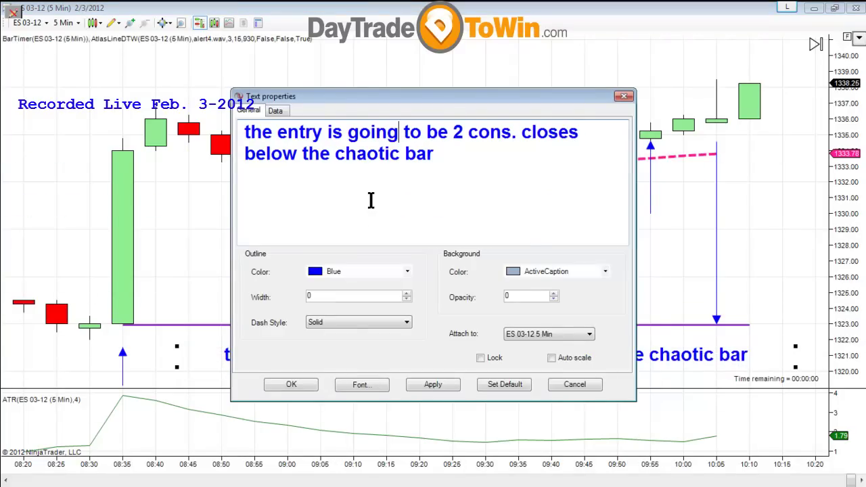
{"action": "left_click", "coordinate": [290, 386]}
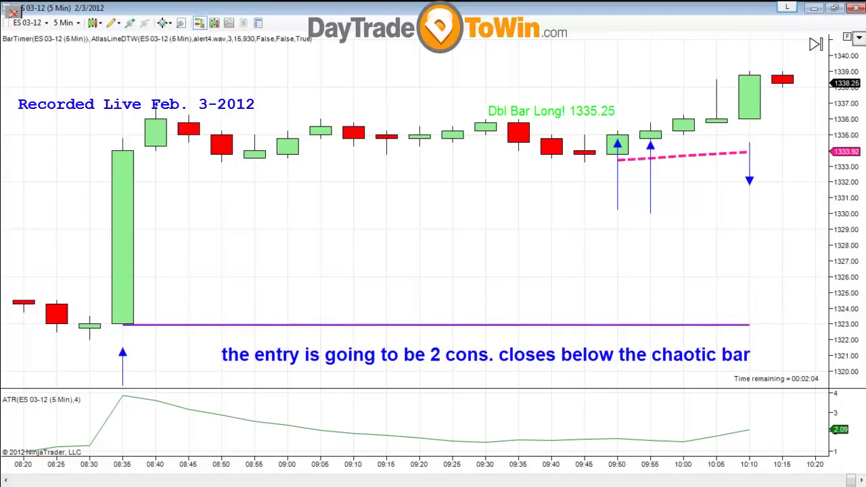
Shift the entry note to the lower left of the chart.
{"action": "mouse_move", "coordinate": [485, 355]}
{"action": "left_mouse_down"}
{"action": "mouse_move", "coordinate": [576, 366]}
{"action": "mouse_move", "coordinate": [576, 331]}
{"action": "mouse_move", "coordinate": [596, 318]}
{"action": "mouse_move", "coordinate": [746, 300]}
{"action": "mouse_move", "coordinate": [745, 310]}
{"action": "left_mouse_up"}
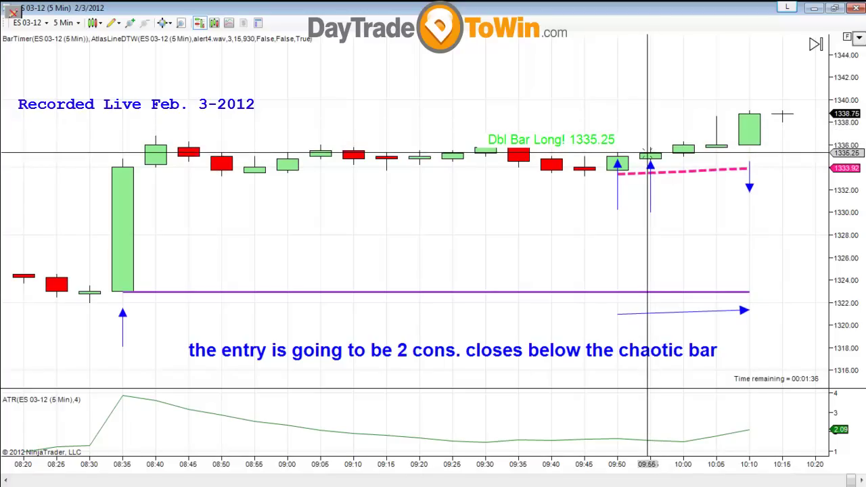
Draw a short purple line near 1337 over the 09:55–10:05 bars; raise the note by the rightward arrow.
{"action": "left_click_drag", "start_coordinate": [650, 137], "coordinate": [718, 137]}
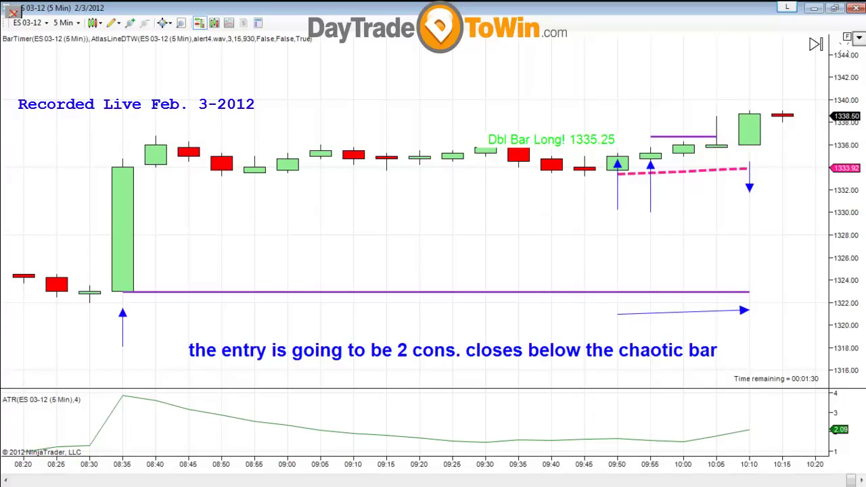
{"action": "left_click_drag", "start_coordinate": [845, 52], "coordinate": [828, 89]}
{"action": "left_click_drag", "start_coordinate": [857, 124], "coordinate": [856, 101]}
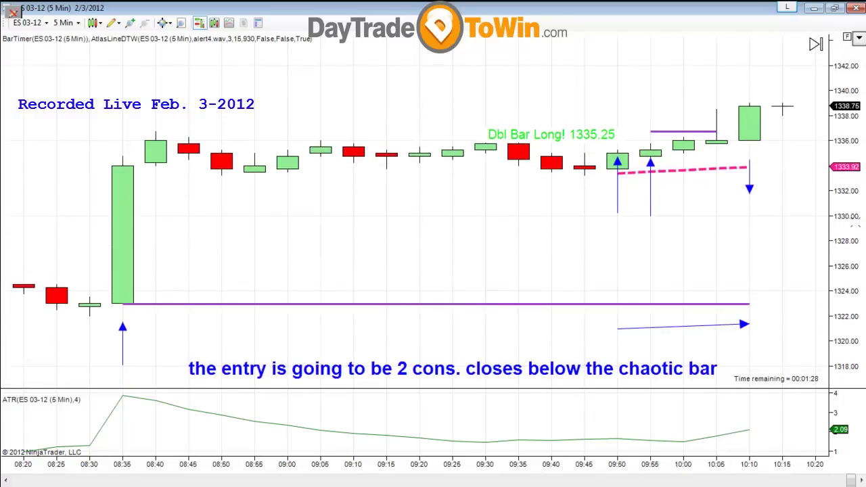
{"action": "left_click_drag", "start_coordinate": [550, 371], "coordinate": [550, 326]}
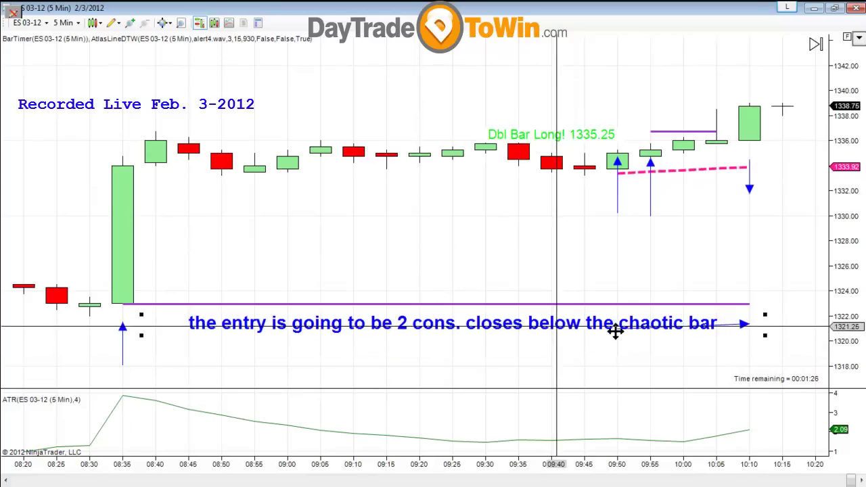
Deselect the entry note and raise the panel divider so the ATR panel is taller.
{"action": "left_click", "coordinate": [797, 344]}
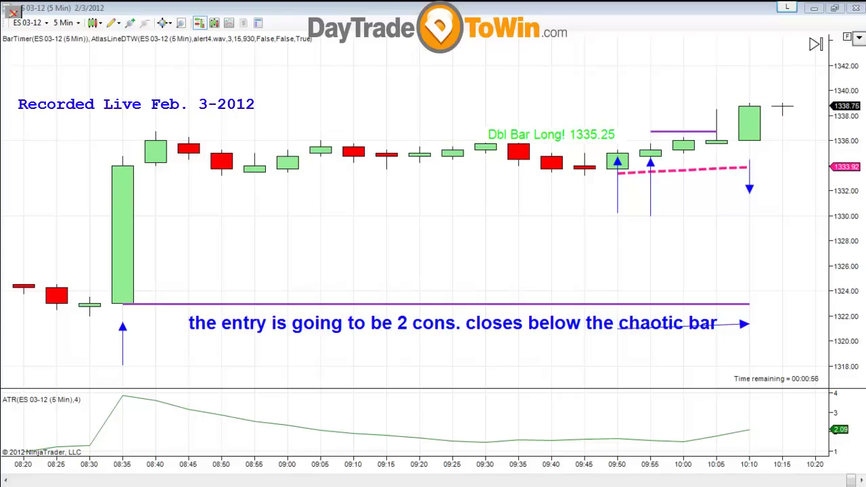
{"action": "left_click_drag", "start_coordinate": [583, 389], "coordinate": [587, 344]}
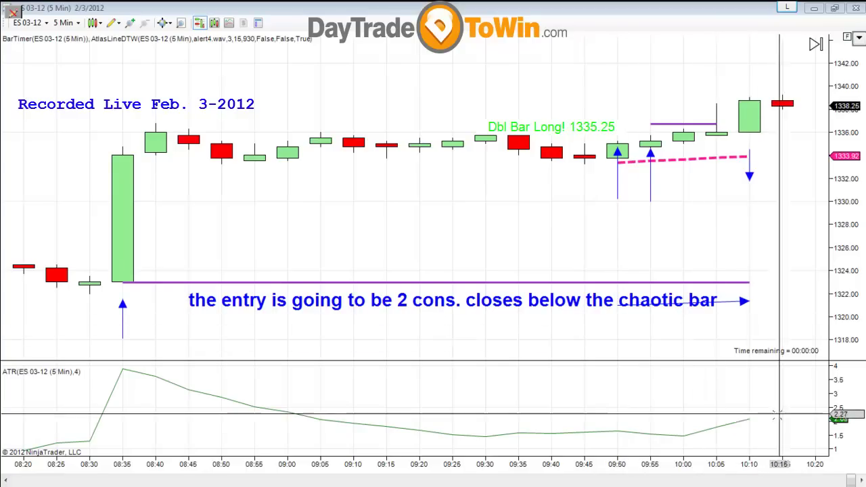
Scroll the ES chart back to bring earlier bars into view.
{"action": "scroll", "coordinate": [666, 406], "scroll_direction": "up", "scroll_amount": 2}
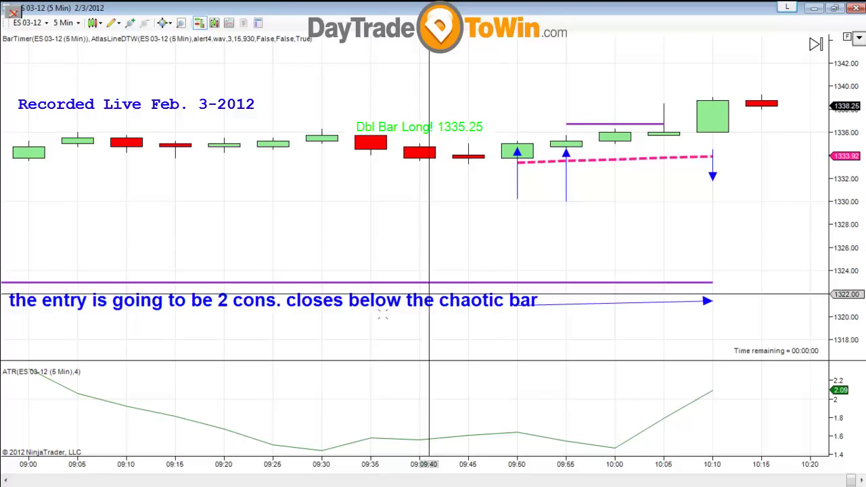
{"action": "left_click", "coordinate": [7, 480]}
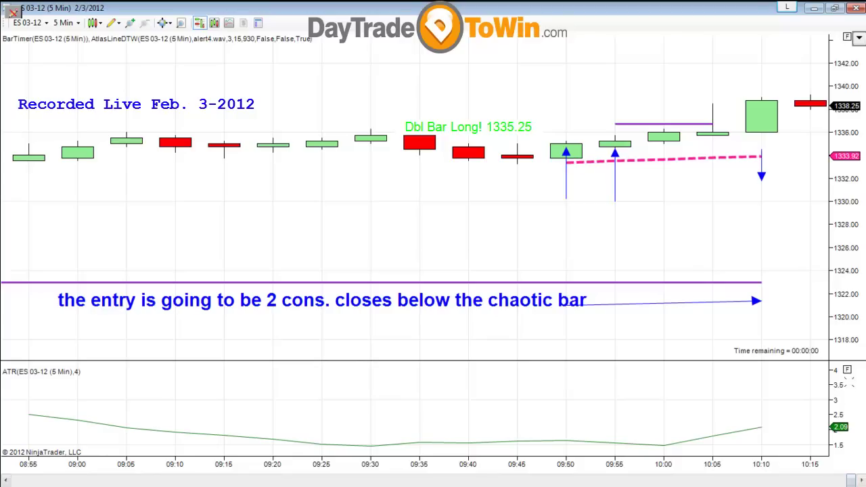
Compress the ATR scale and place an orange horizontal line at 1.0 in the ATR panel.
{"action": "left_click_drag", "start_coordinate": [848, 377], "coordinate": [842, 445]}
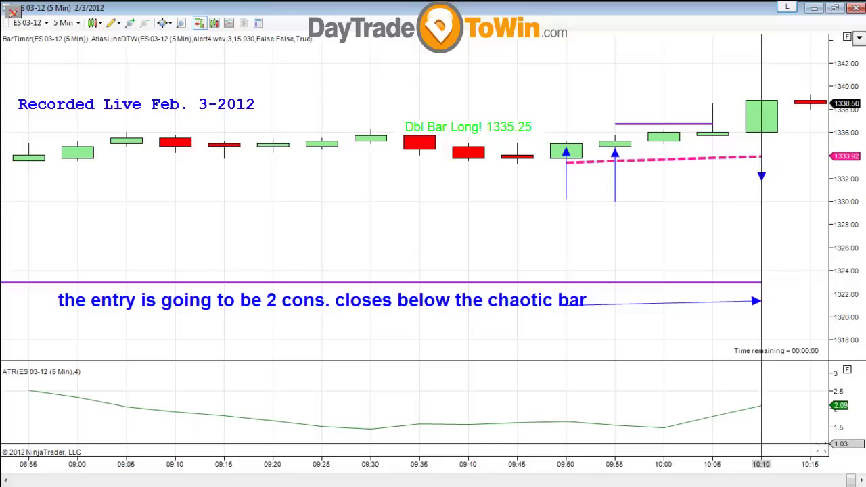
{"action": "left_click", "coordinate": [761, 444]}
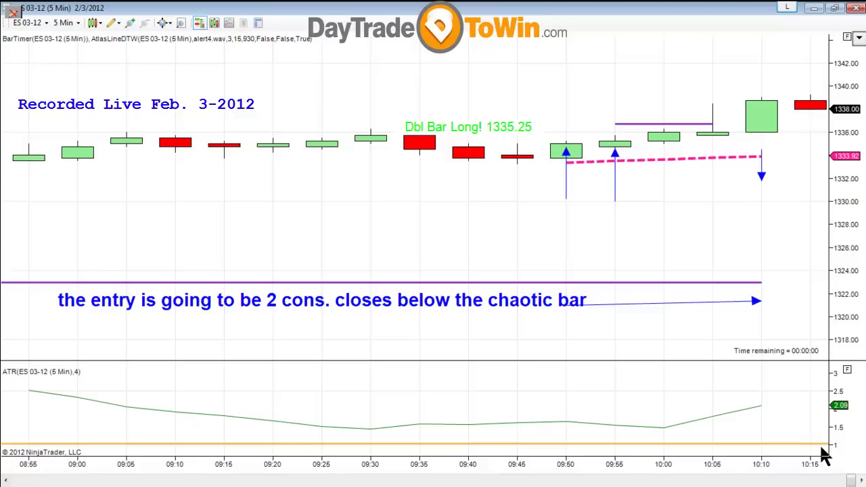
Widen the ATR range for an orange level near 5 and read values with the crosshair.
{"action": "left_click_drag", "start_coordinate": [822, 450], "coordinate": [821, 437]}
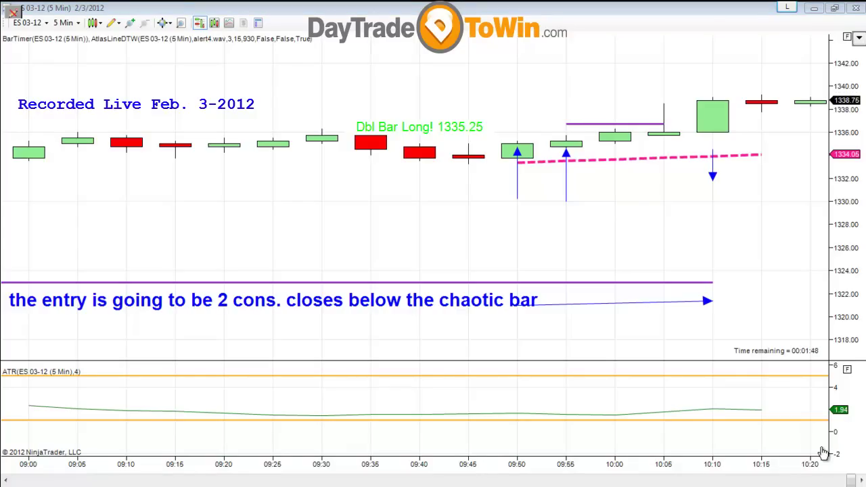
{"action": "middle_click", "coordinate": [608, 425]}
{"action": "middle_click", "coordinate": [825, 456]}
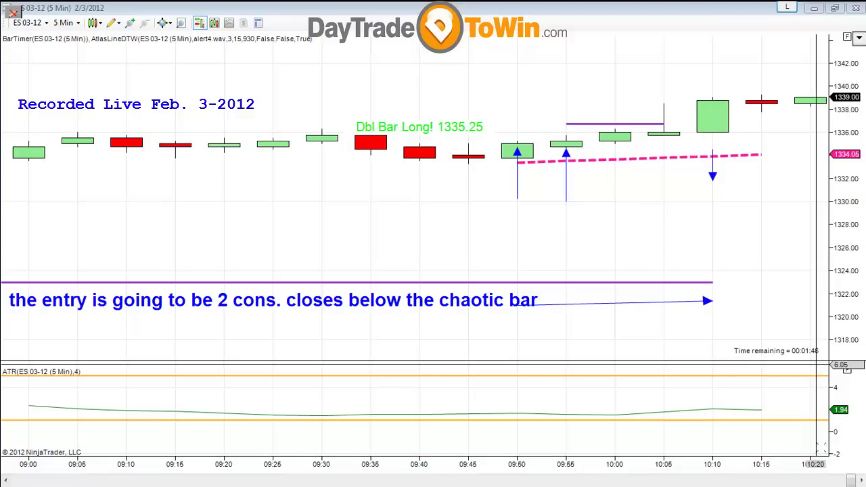
Toggle the crosshair off so the price axis fits the 09:00–10:20 bars, about 1331–1341.
{"action": "middle_click", "coordinate": [821, 448]}
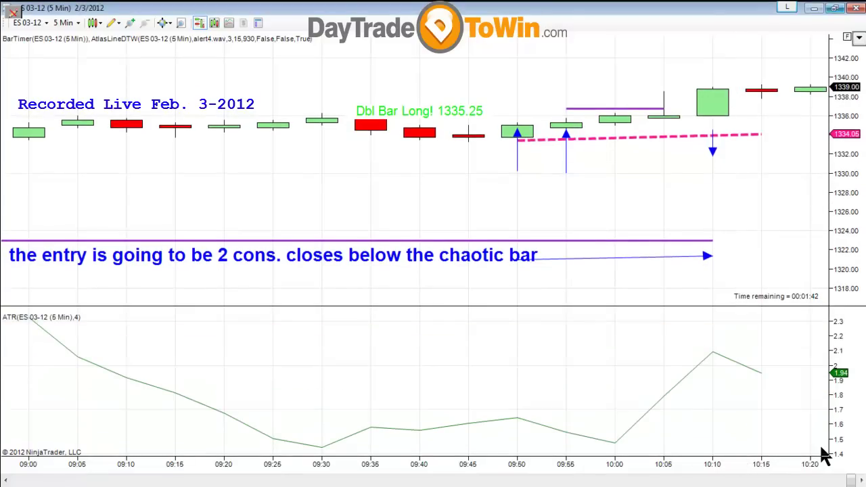
{"action": "middle_click", "coordinate": [824, 454]}
{"action": "middle_click", "coordinate": [820, 448]}
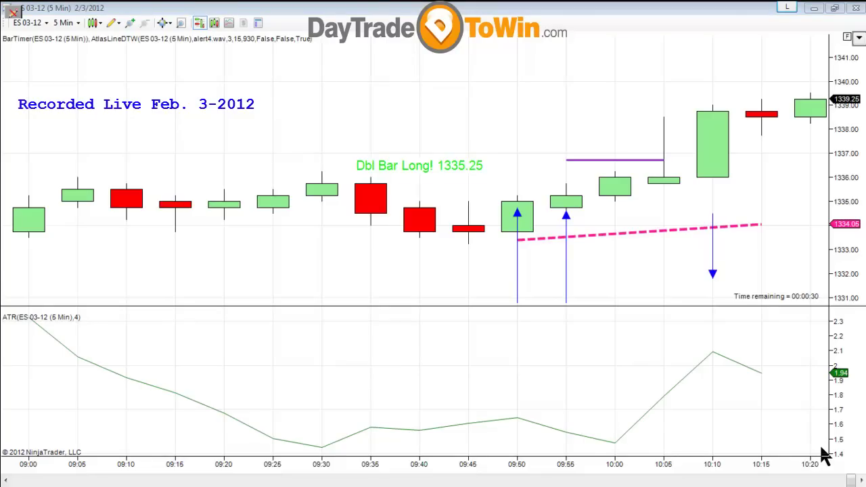
{"action": "middle_click", "coordinate": [824, 456]}
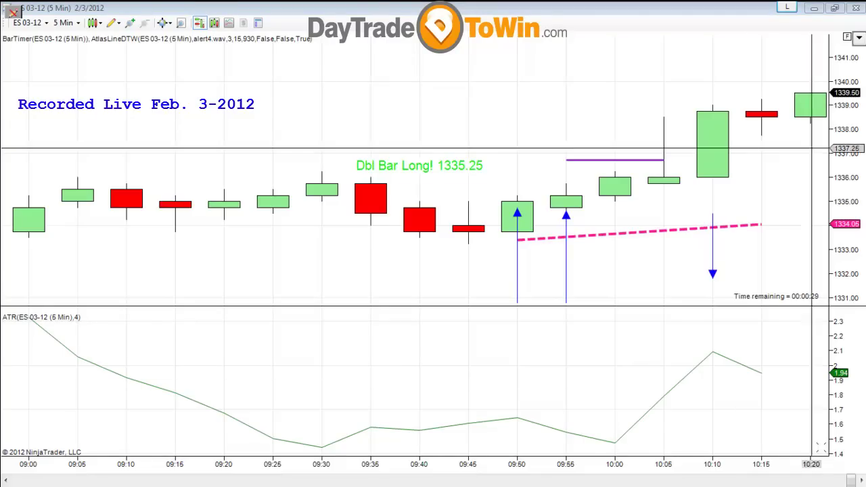
{"action": "middle_click", "coordinate": [825, 456]}
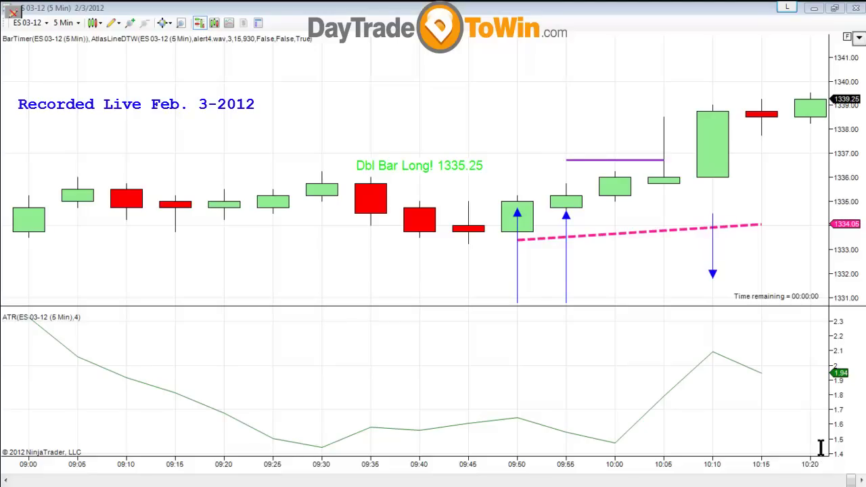
{"action": "middle_click", "coordinate": [617, 455]}
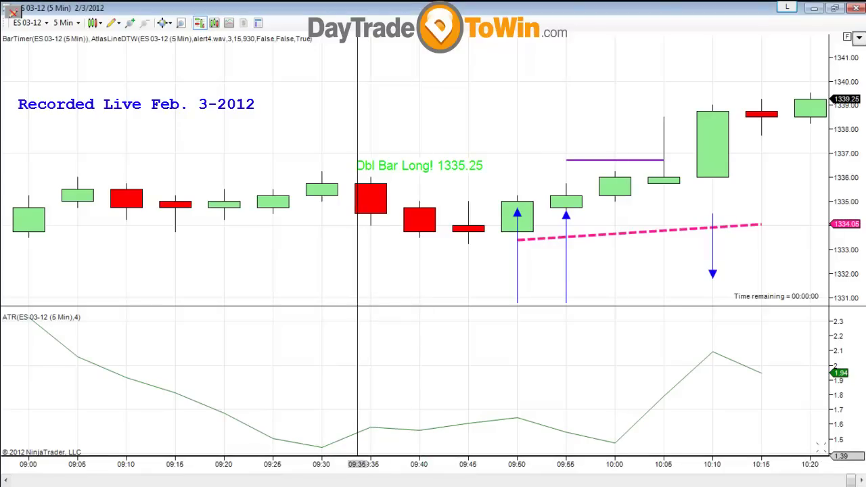
Compress bar spacing to span 08:20–10:20 and enlarge the price panel over the ATR panel.
{"action": "left_click_drag", "start_coordinate": [357, 465], "coordinate": [406, 465]}
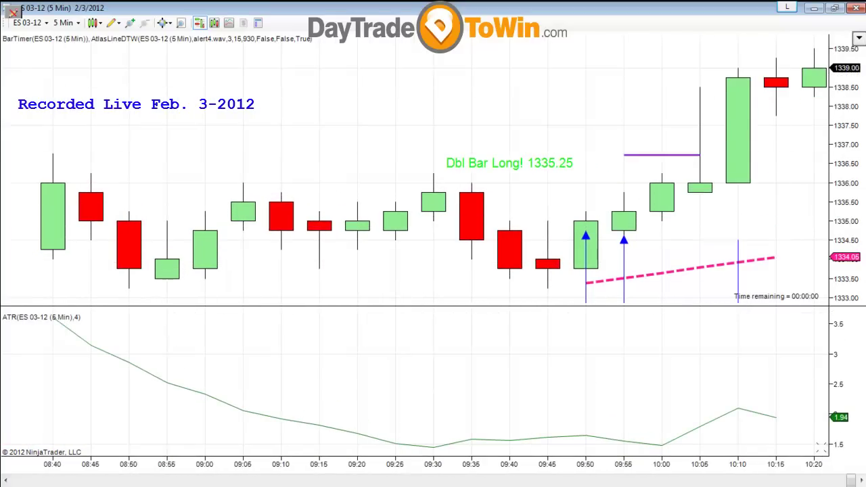
{"action": "left_click_drag", "start_coordinate": [458, 464], "coordinate": [489, 465]}
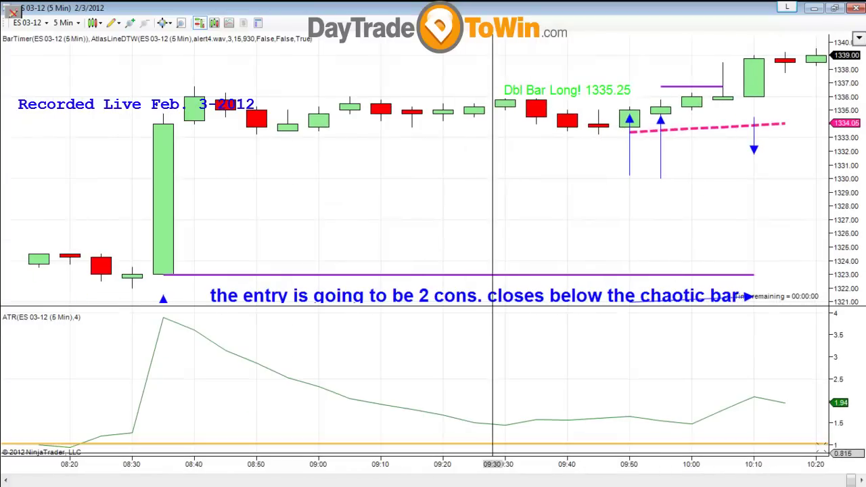
{"action": "mouse_move", "coordinate": [636, 322]}
{"action": "left_mouse_down"}
{"action": "mouse_move", "coordinate": [661, 365]}
{"action": "mouse_move", "coordinate": [630, 387]}
{"action": "mouse_move", "coordinate": [565, 382]}
{"action": "mouse_move", "coordinate": [599, 378]}
{"action": "left_mouse_up"}
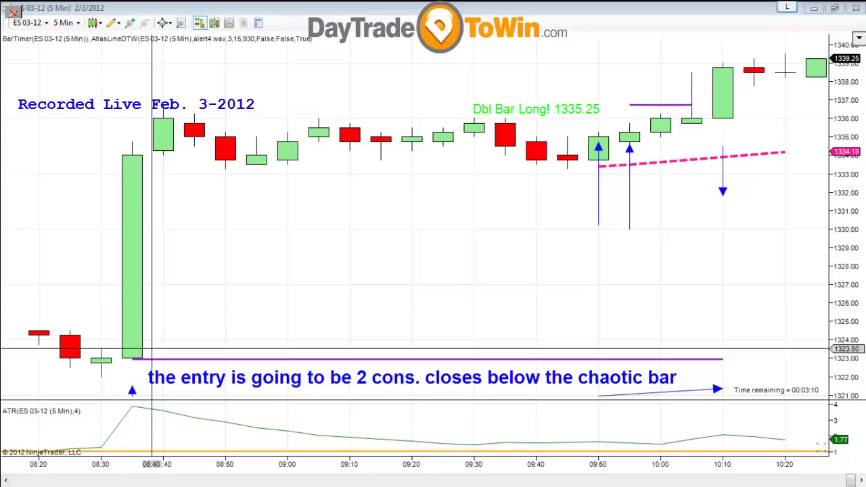
Nudge the entry note up slightly and delete the small blue arrow beside it.
{"action": "left_click", "coordinate": [286, 379]}
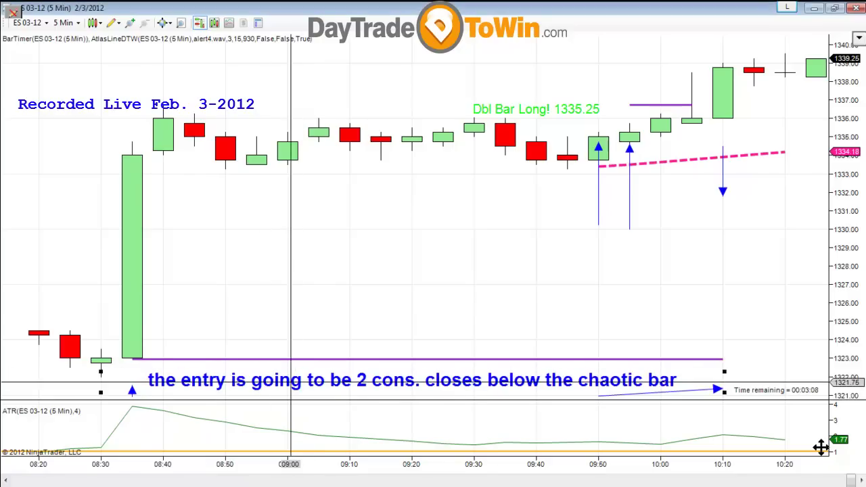
{"action": "left_click_drag", "start_coordinate": [302, 382], "coordinate": [302, 380]}
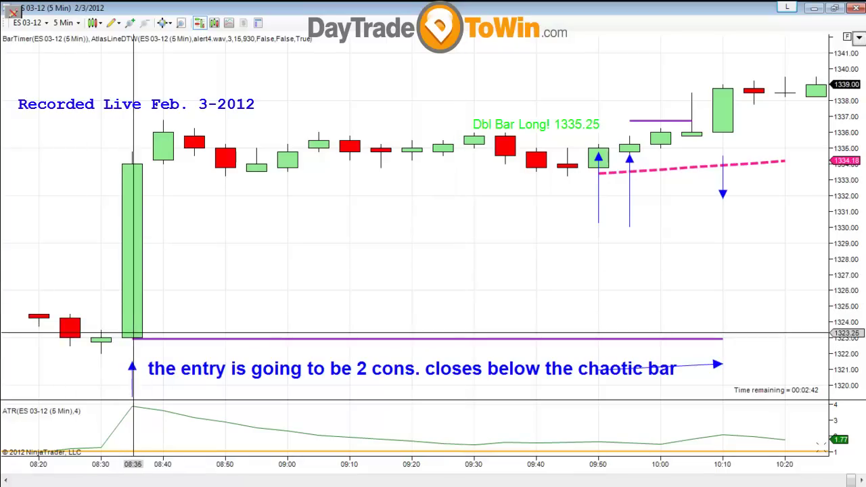
{"action": "left_click_drag", "start_coordinate": [676, 370], "coordinate": [708, 368]}
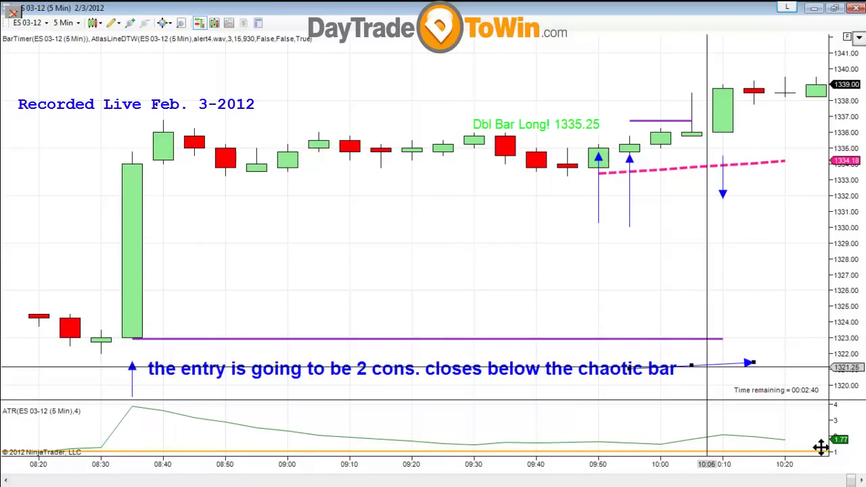
{"action": "key", "text": "Delete"}
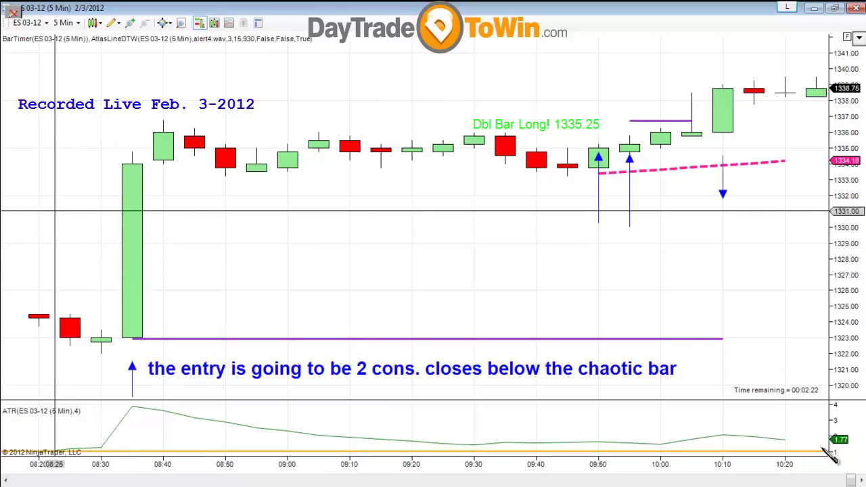
Draw a blue arrow toward the 08:35 low, moving its tip near 09:25 at 1326.50.
{"action": "mouse_move", "coordinate": [39, 211]}
{"action": "left_mouse_down"}
{"action": "mouse_move", "coordinate": [128, 335]}
{"action": "mouse_move", "coordinate": [139, 174]}
{"action": "mouse_move", "coordinate": [345, 170]}
{"action": "mouse_move", "coordinate": [377, 207]}
{"action": "mouse_move", "coordinate": [401, 290]}
{"action": "mouse_move", "coordinate": [425, 297]}
{"action": "left_mouse_up"}
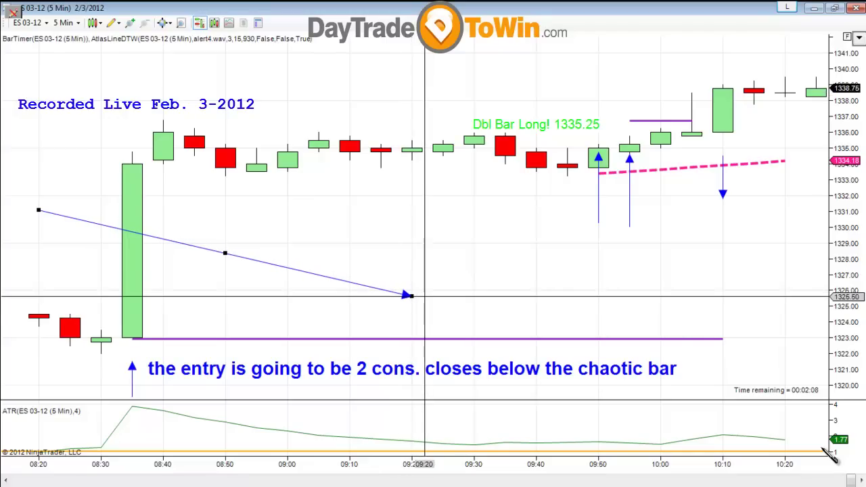
{"action": "left_click_drag", "start_coordinate": [425, 297], "coordinate": [439, 347]}
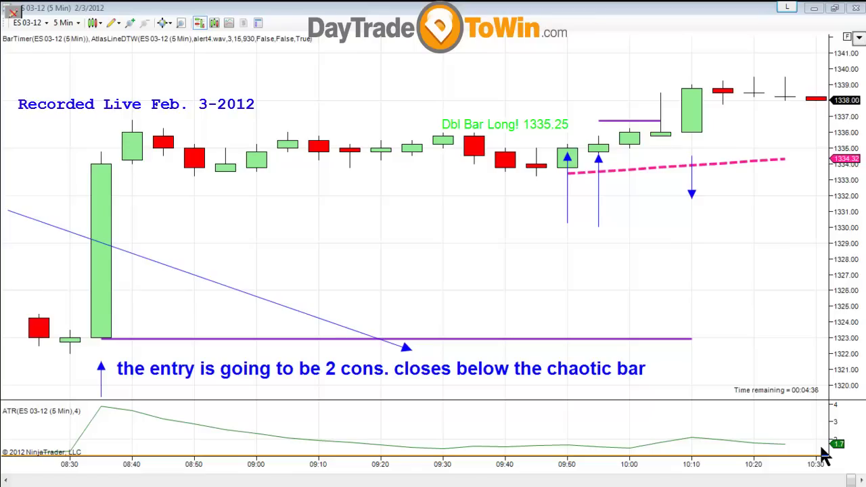
Compress the bars to show more of the earlier session and delete the blue diagonal trend line.
{"action": "left_click_drag", "start_coordinate": [764, 464], "coordinate": [813, 465]}
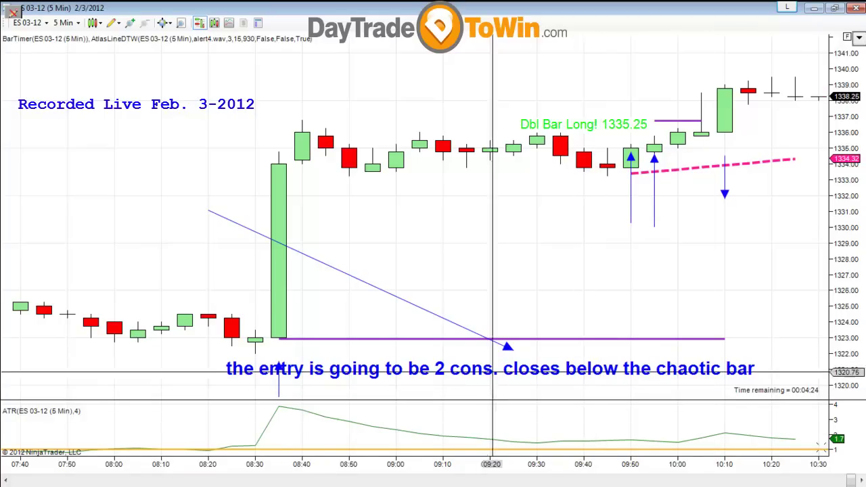
{"action": "scroll", "coordinate": [501, 365], "scroll_direction": "up", "scroll_amount": 1}
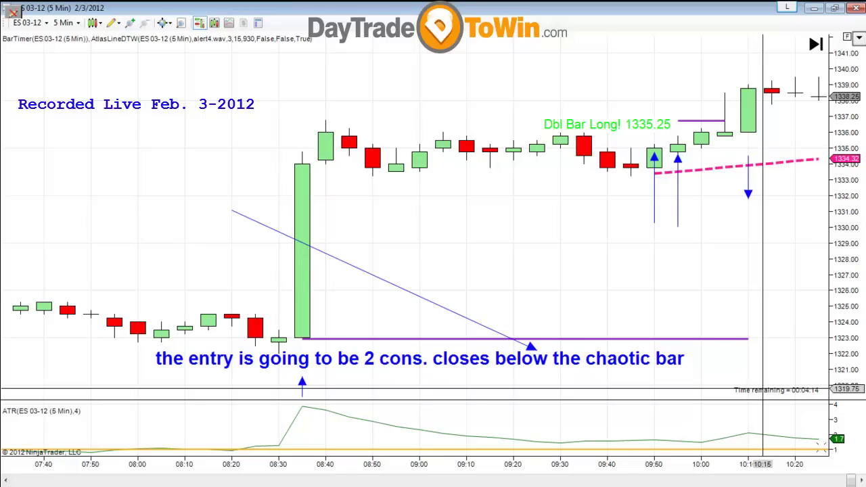
{"action": "left_click", "coordinate": [317, 251]}
{"action": "key", "text": "Delete"}
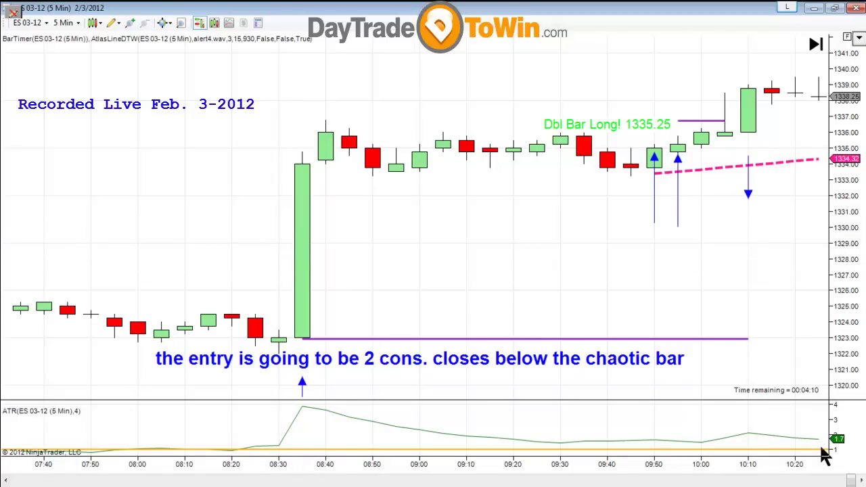
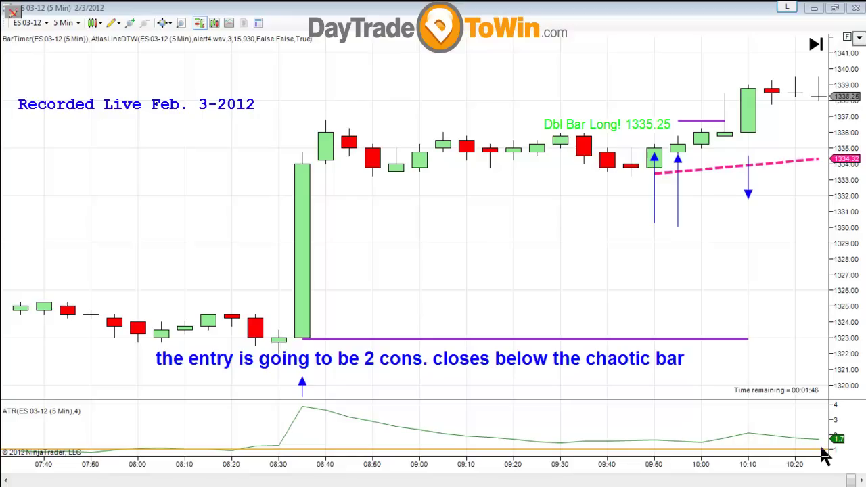
Turn on the crosshair and scroll the chart to show bars up to 10:30 with empty space after them.
{"action": "middle_click", "coordinate": [633, 271]}
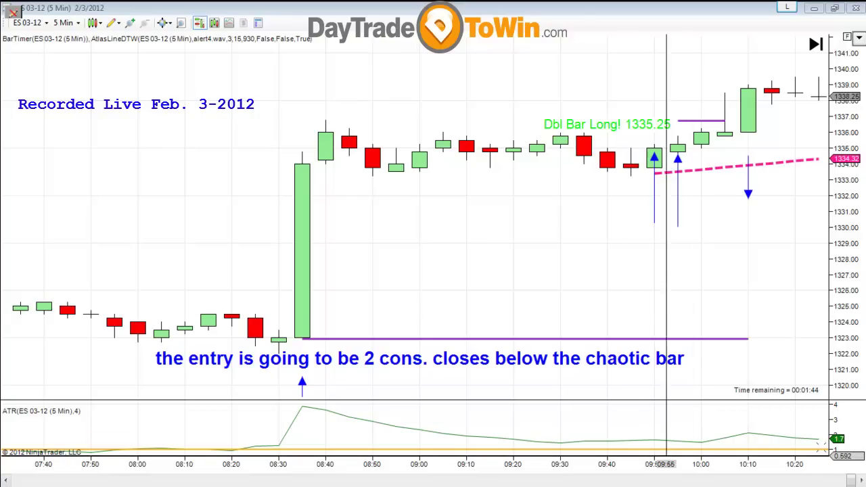
{"action": "scroll", "coordinate": [652, 99], "scroll_direction": "down", "scroll_amount": 1}
{"action": "scroll", "coordinate": [782, 299], "scroll_direction": "down", "scroll_amount": 2}
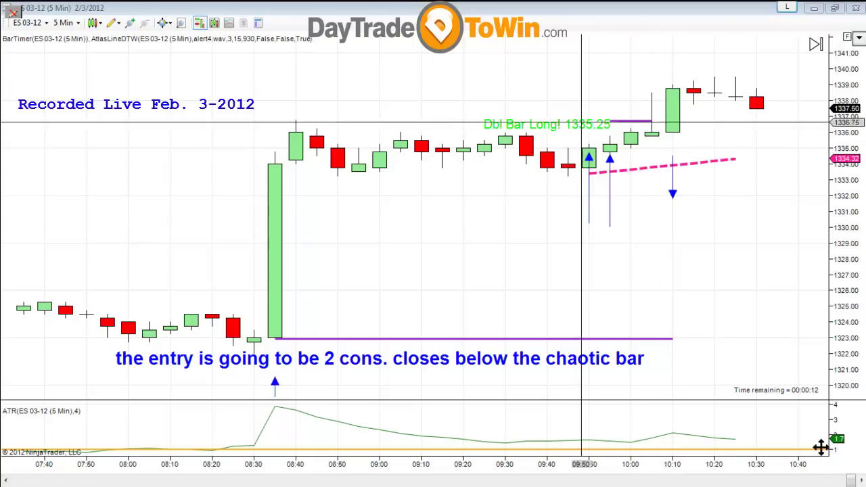
Delete the blue up arrow under the 09:55 bar, then scroll the chart back.
{"action": "left_click", "coordinate": [610, 196]}
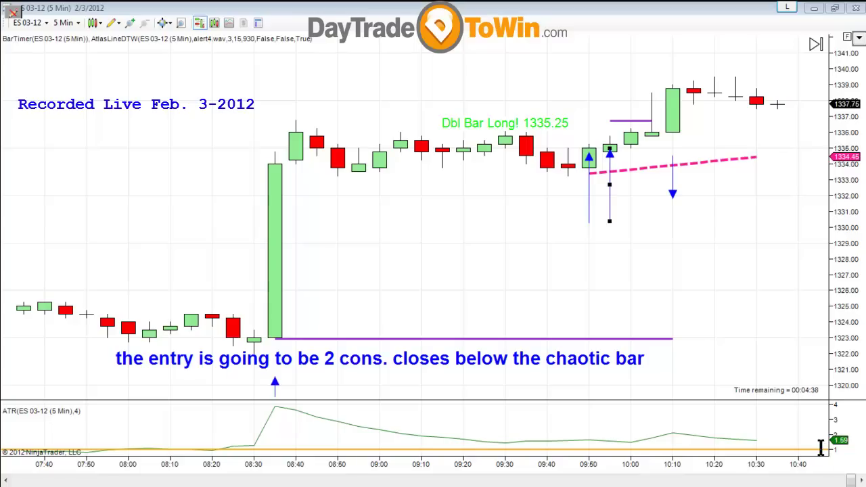
{"action": "scroll", "coordinate": [826, 457], "scroll_direction": "up", "scroll_amount": 10}
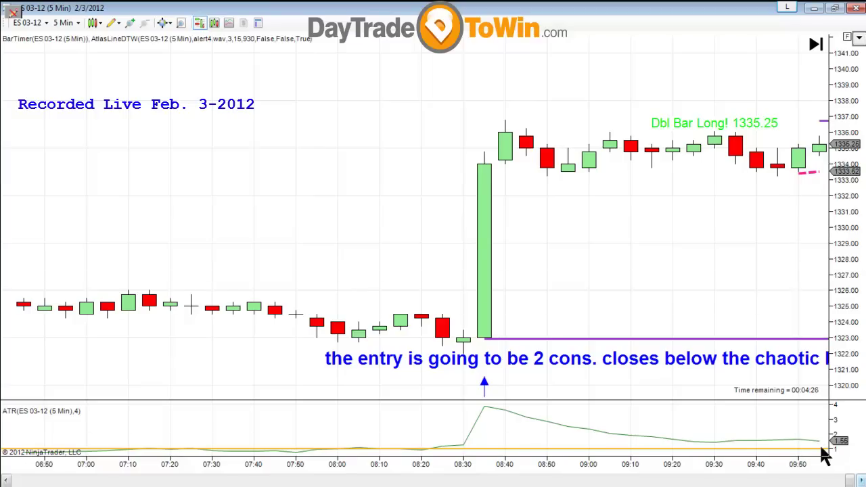
Scroll the chart forward to bring the 10:10 down arrow and bars up to 10:30 into view.
{"action": "scroll", "coordinate": [825, 455], "scroll_direction": "down", "scroll_amount": 5}
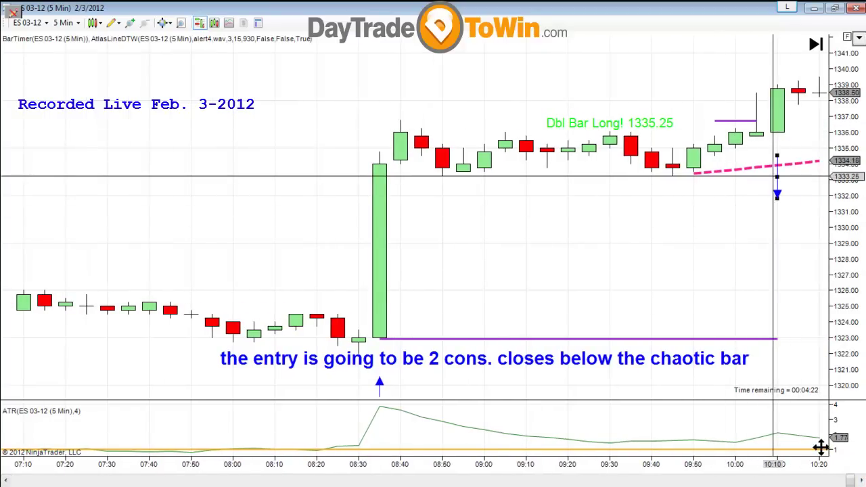
{"action": "scroll", "coordinate": [824, 456], "scroll_direction": "down", "scroll_amount": 3}
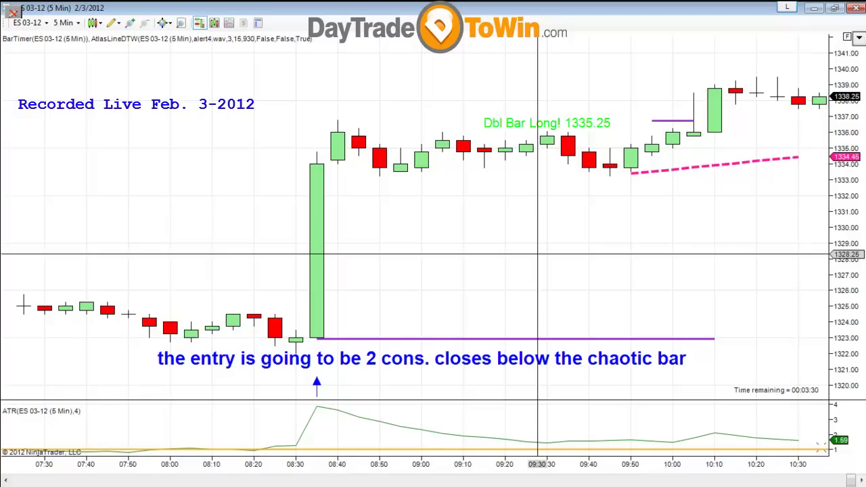
Draw diagonal blue arrows rising from below the 09:20 bars toward the 09:45 and 09:55 bars.
{"action": "left_click_drag", "start_coordinate": [506, 281], "coordinate": [565, 232]}
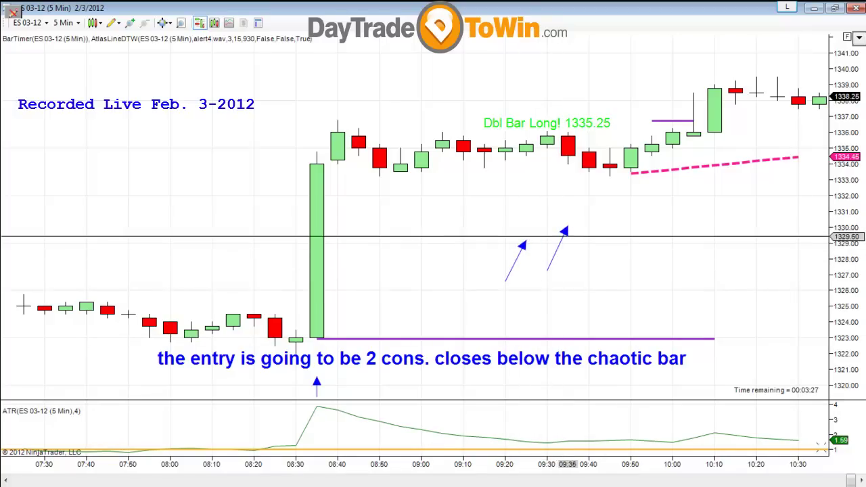
{"action": "left_click", "coordinate": [607, 203]}
{"action": "left_click", "coordinate": [631, 235]}
{"action": "left_click", "coordinate": [650, 191]}
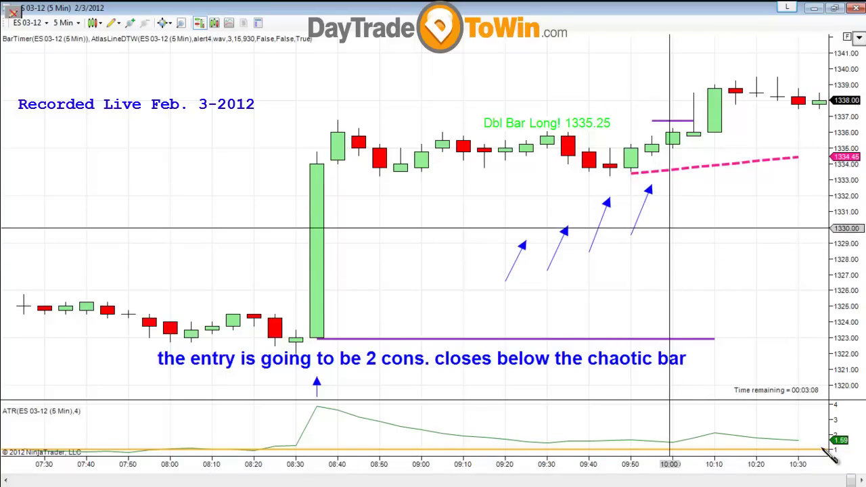
Draw vertical up arrows under each bar from 10:00 through 10:30.
{"action": "mouse_move", "coordinate": [674, 233]}
{"action": "left_mouse_down"}
{"action": "mouse_move", "coordinate": [673, 187]}
{"action": "mouse_move", "coordinate": [693, 183]}
{"action": "left_mouse_up"}
{"action": "left_click_drag", "start_coordinate": [715, 232], "coordinate": [716, 182]}
{"action": "left_click_drag", "start_coordinate": [736, 231], "coordinate": [736, 184]}
{"action": "left_click_drag", "start_coordinate": [757, 227], "coordinate": [757, 183]}
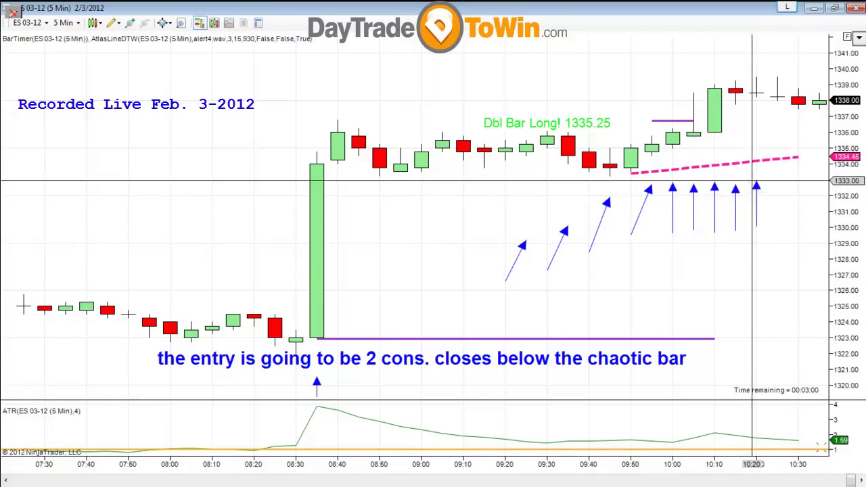
{"action": "left_click_drag", "start_coordinate": [777, 224], "coordinate": [777, 184]}
{"action": "left_click_drag", "start_coordinate": [799, 221], "coordinate": [798, 180]}
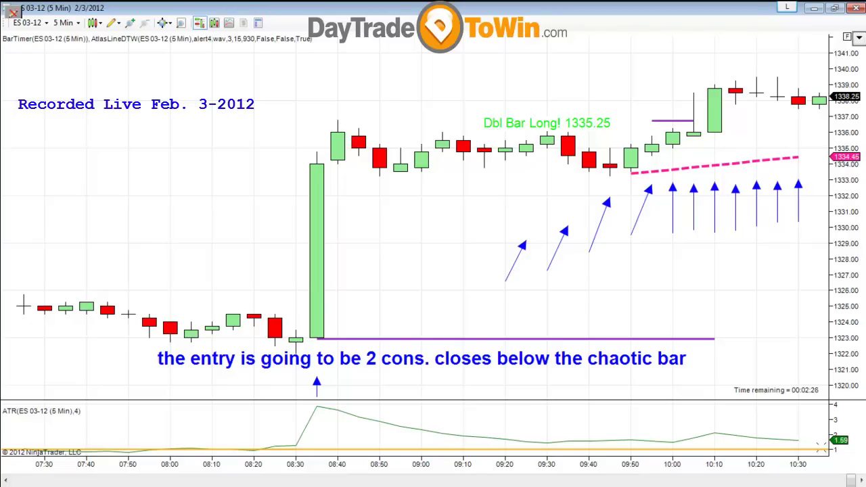
Move the up arrows under the 10:00–10:30 bars lower on the chart.
{"action": "left_click_drag", "start_coordinate": [672, 201], "coordinate": [694, 252]}
{"action": "left_click_drag", "start_coordinate": [715, 213], "coordinate": [736, 249]}
{"action": "left_click_drag", "start_coordinate": [757, 202], "coordinate": [777, 245]}
{"action": "left_click_drag", "start_coordinate": [799, 202], "coordinate": [799, 254]}
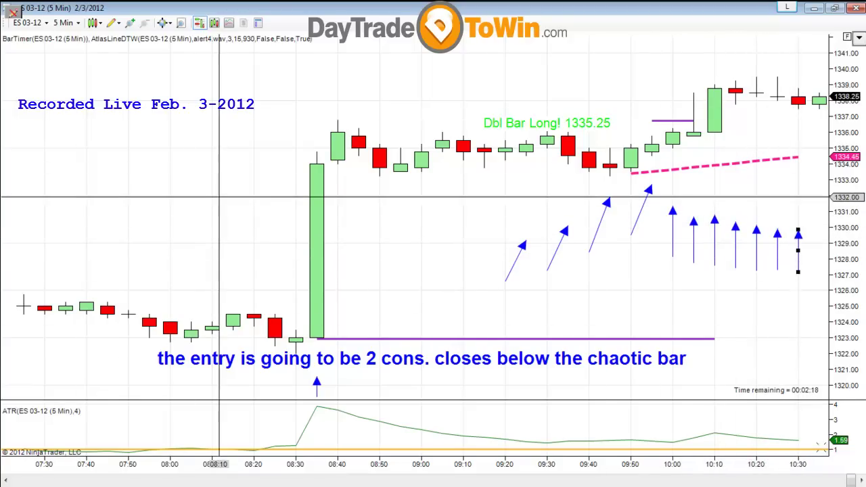
{"action": "left_click", "coordinate": [216, 197]}
Draw up arrows at the 08:10, 08:15 and 08:20 bars and down arrows near the top through 08:25.
{"action": "mouse_move", "coordinate": [212, 235]}
{"action": "left_mouse_down"}
{"action": "mouse_move", "coordinate": [209, 90]}
{"action": "mouse_move", "coordinate": [203, 115]}
{"action": "mouse_move", "coordinate": [212, 139]}
{"action": "left_mouse_up"}
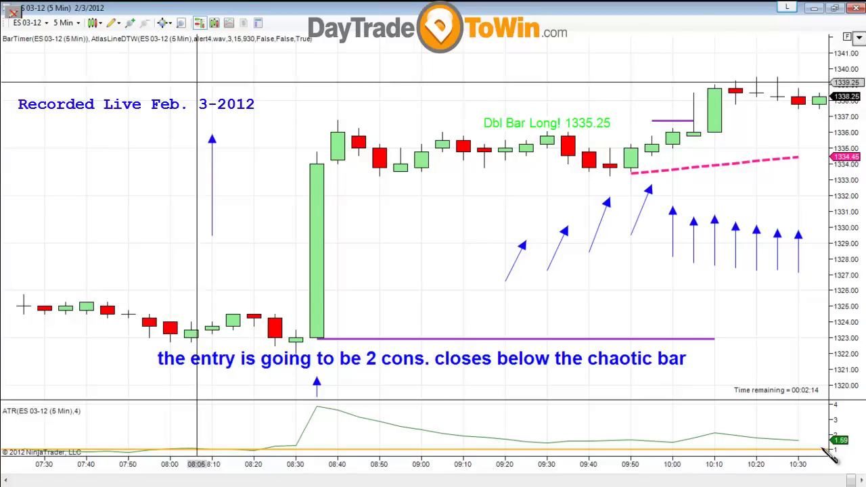
{"action": "mouse_move", "coordinate": [191, 63]}
{"action": "left_mouse_down"}
{"action": "mouse_move", "coordinate": [235, 61]}
{"action": "mouse_move", "coordinate": [235, 98]}
{"action": "left_mouse_up"}
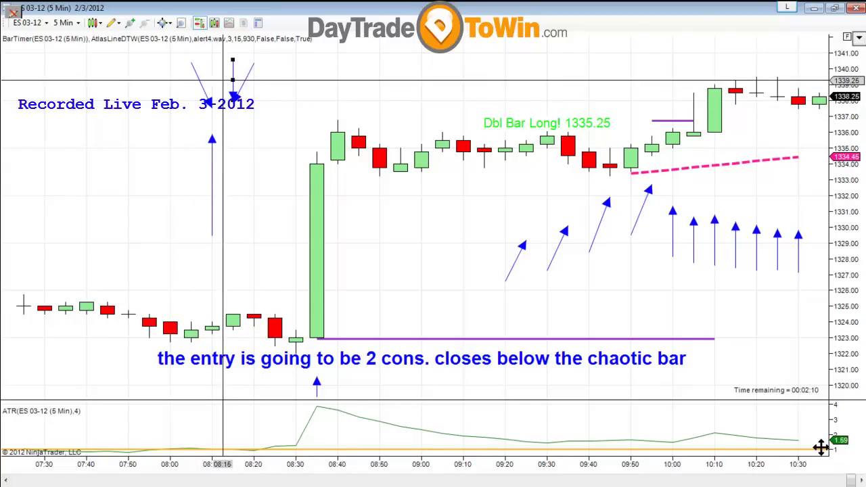
{"action": "left_click_drag", "start_coordinate": [191, 66], "coordinate": [191, 105]}
{"action": "mouse_move", "coordinate": [233, 236]}
{"action": "left_mouse_down"}
{"action": "mouse_move", "coordinate": [233, 112]}
{"action": "mouse_move", "coordinate": [233, 146]}
{"action": "left_mouse_up"}
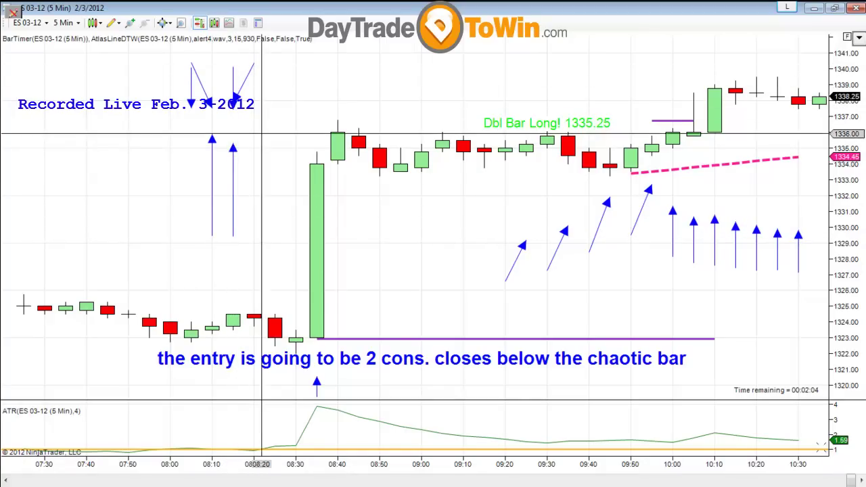
{"action": "mouse_move", "coordinate": [253, 240]}
{"action": "left_mouse_down"}
{"action": "mouse_move", "coordinate": [254, 58]}
{"action": "mouse_move", "coordinate": [254, 129]}
{"action": "left_mouse_up"}
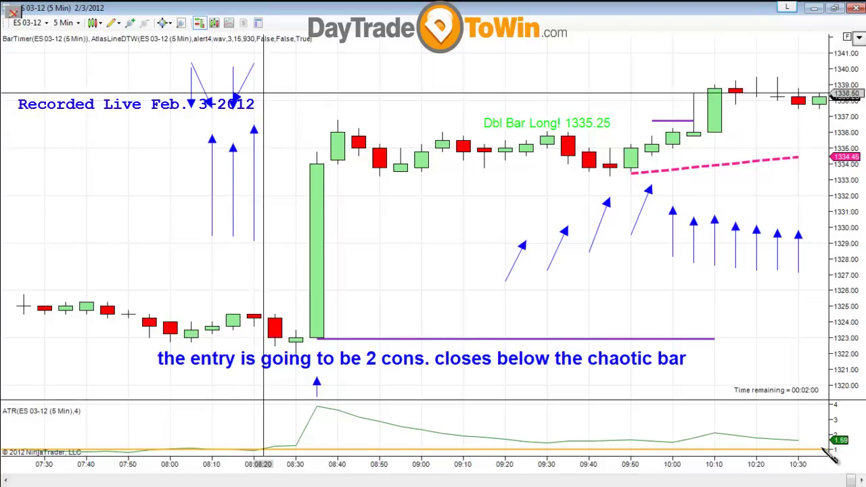
{"action": "left_click_drag", "start_coordinate": [275, 60], "coordinate": [275, 103]}
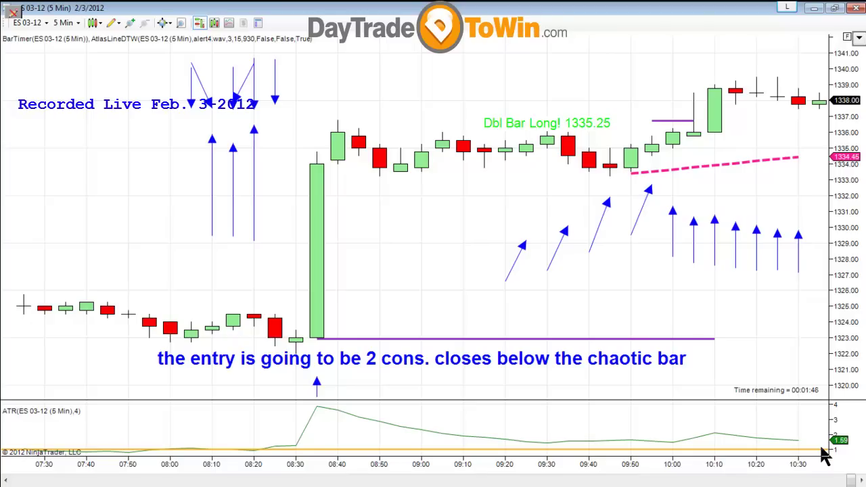
Draw a horizontal arrow at the chart's left edge near 1334 and a down arrow above the 08:55 bar.
{"action": "left_click", "coordinate": [129, 138]}
{"action": "left_click", "coordinate": [296, 138]}
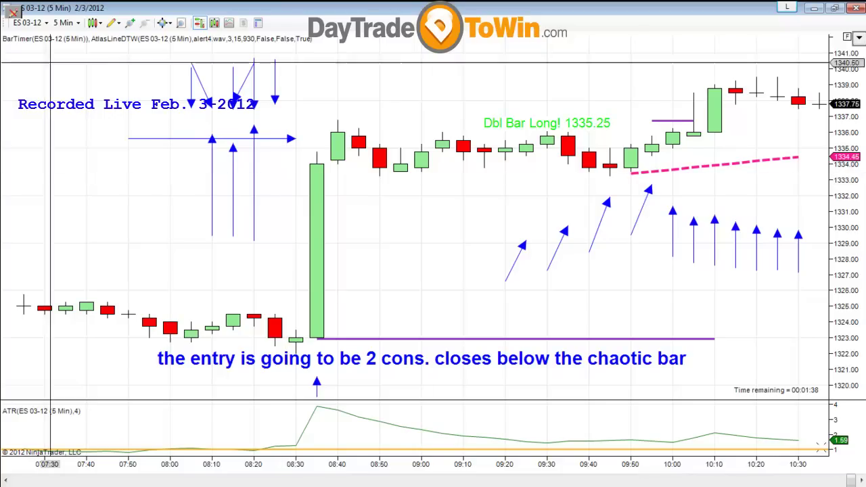
{"action": "left_click_drag", "start_coordinate": [165, 138], "coordinate": [60, 166]}
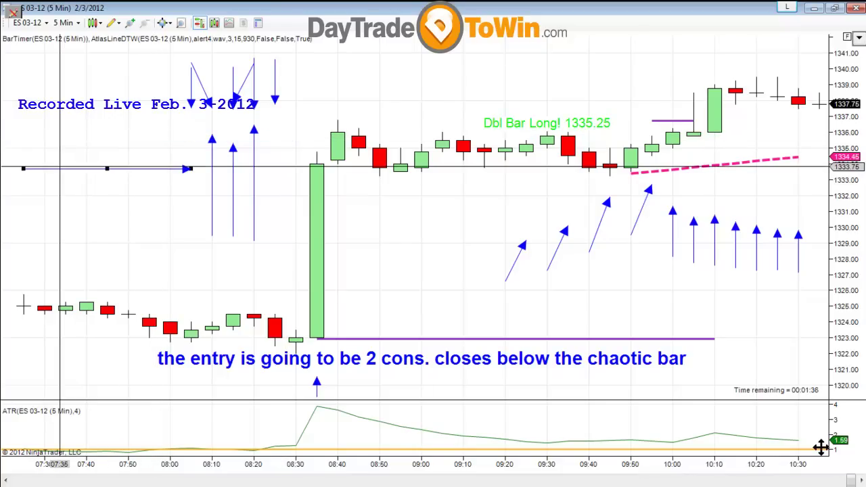
{"action": "left_click", "coordinate": [310, 156]}
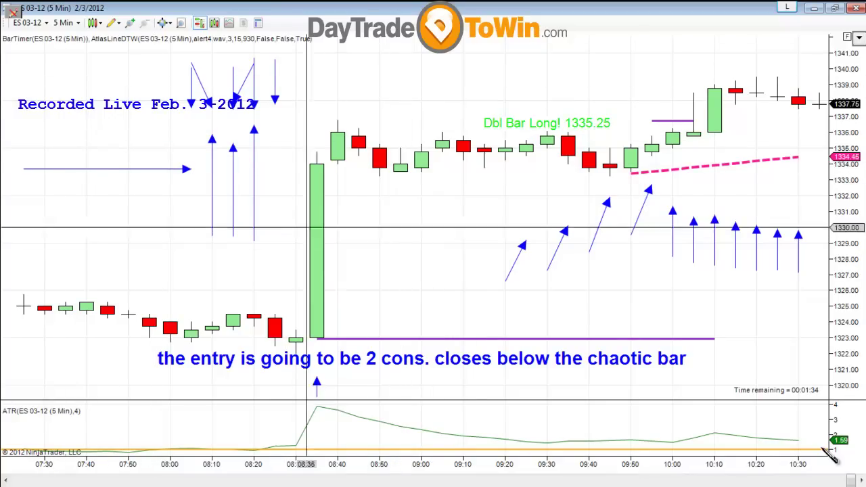
{"action": "mouse_move", "coordinate": [400, 52]}
{"action": "left_mouse_down"}
{"action": "mouse_move", "coordinate": [397, 198]}
{"action": "mouse_move", "coordinate": [397, 91]}
{"action": "mouse_move", "coordinate": [409, 87]}
{"action": "mouse_move", "coordinate": [417, 196]}
{"action": "mouse_move", "coordinate": [426, 79]}
{"action": "mouse_move", "coordinate": [415, 178]}
{"action": "mouse_move", "coordinate": [435, 187]}
{"action": "mouse_move", "coordinate": [431, 103]}
{"action": "mouse_move", "coordinate": [441, 102]}
{"action": "left_mouse_up"}
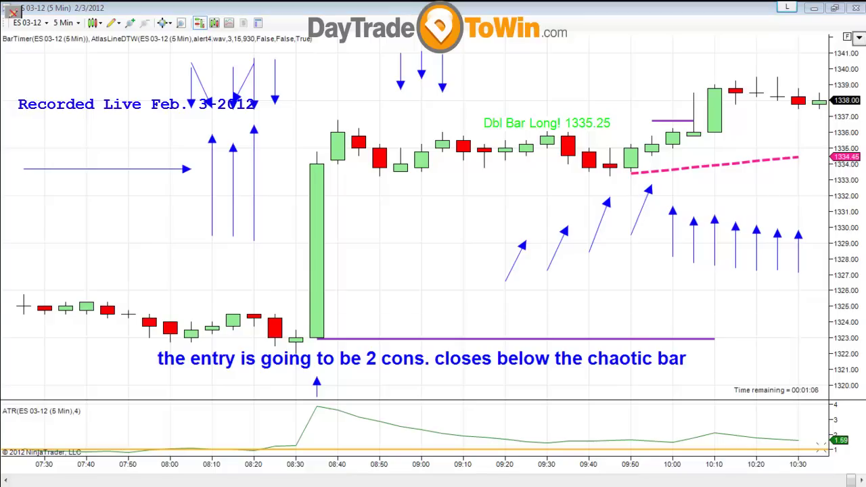
Pan the chart left to leave blank space after the last bar out to 11:10.
{"action": "left_click_drag", "start_coordinate": [750, 300], "coordinate": [571, 300]}
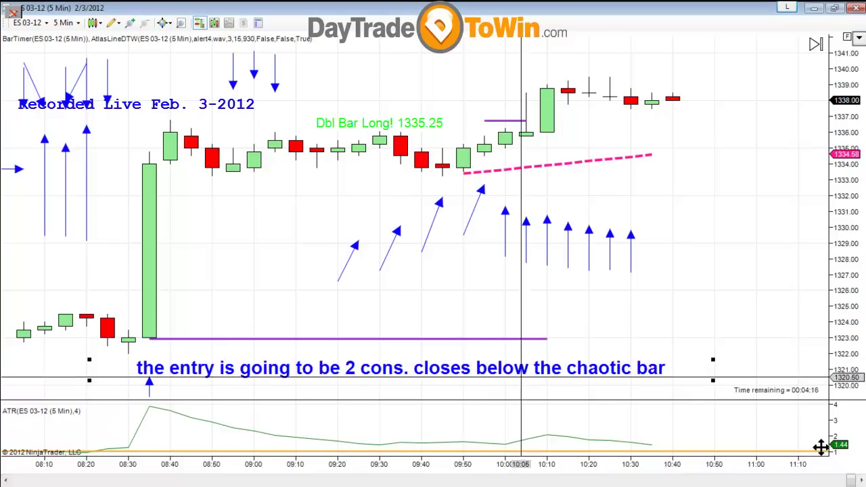
Draw the first two vertical down arrows near 11:00 in the blank area after the last bar.
{"action": "left_click", "coordinate": [741, 243]}
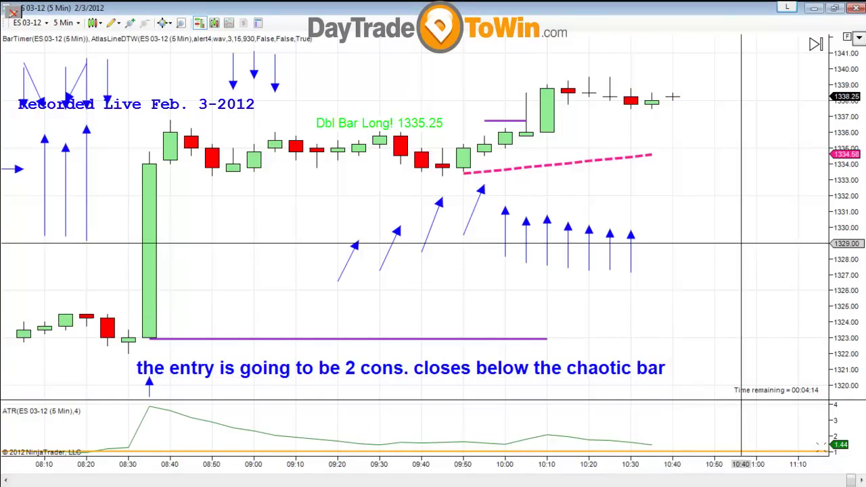
{"action": "left_click", "coordinate": [756, 193]}
{"action": "left_click", "coordinate": [756, 354]}
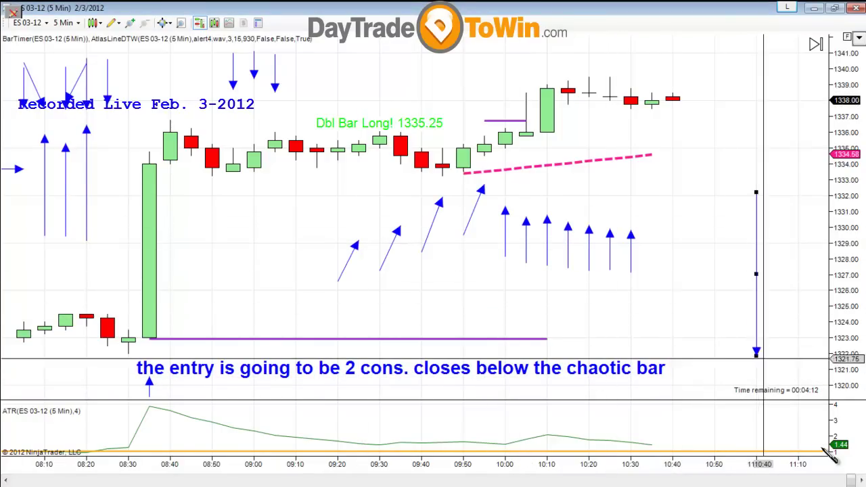
{"action": "left_click_drag", "start_coordinate": [756, 354], "coordinate": [756, 274]}
{"action": "left_click", "coordinate": [778, 187]}
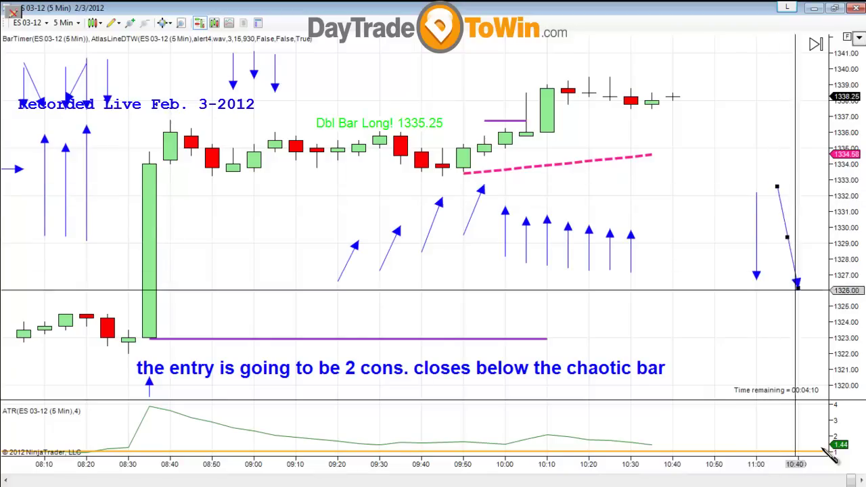
{"action": "left_click", "coordinate": [777, 267]}
Add the third and fourth down arrows, straightened and extended to about 1327 by 11:10.
{"action": "left_click", "coordinate": [779, 186]}
{"action": "left_click", "coordinate": [798, 287]}
{"action": "left_click_drag", "start_coordinate": [779, 187], "coordinate": [799, 189]}
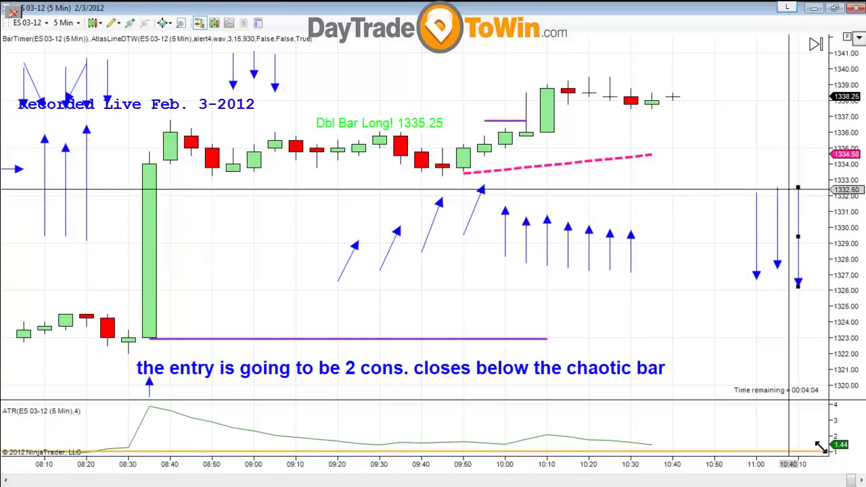
{"action": "left_click", "coordinate": [819, 193]}
{"action": "left_click", "coordinate": [819, 226]}
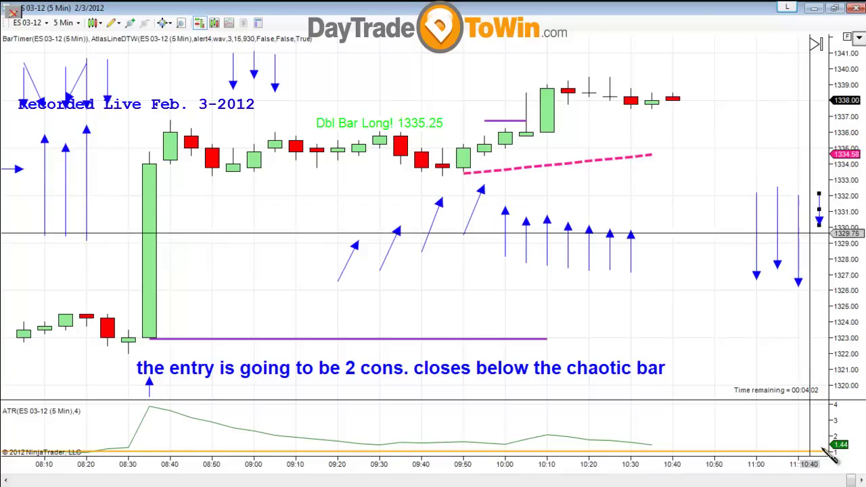
{"action": "left_click", "coordinate": [820, 273]}
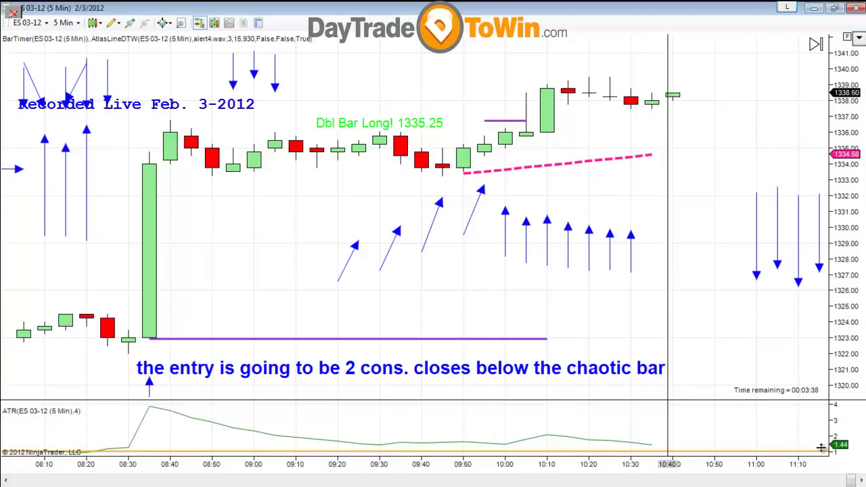
Resize the ATR and price panels, leaving the ATR panel small at the bottom.
{"action": "left_click_drag", "start_coordinate": [822, 400], "coordinate": [821, 280]}
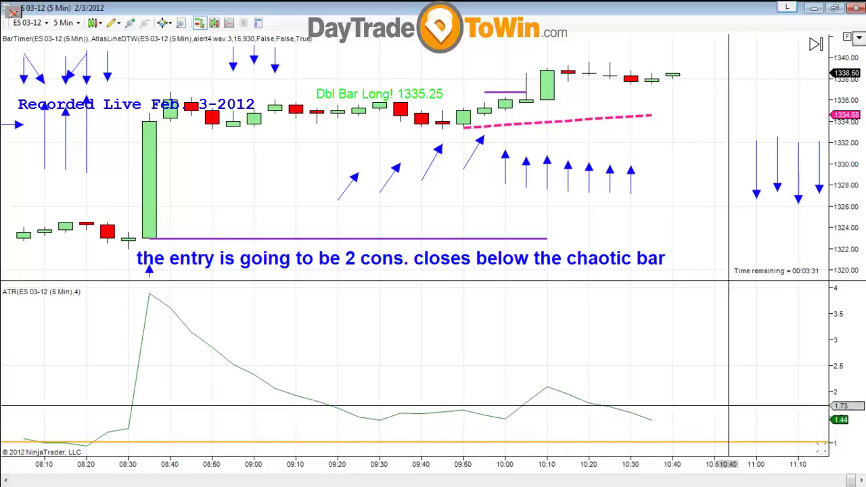
{"action": "left_click_drag", "start_coordinate": [765, 280], "coordinate": [765, 352]}
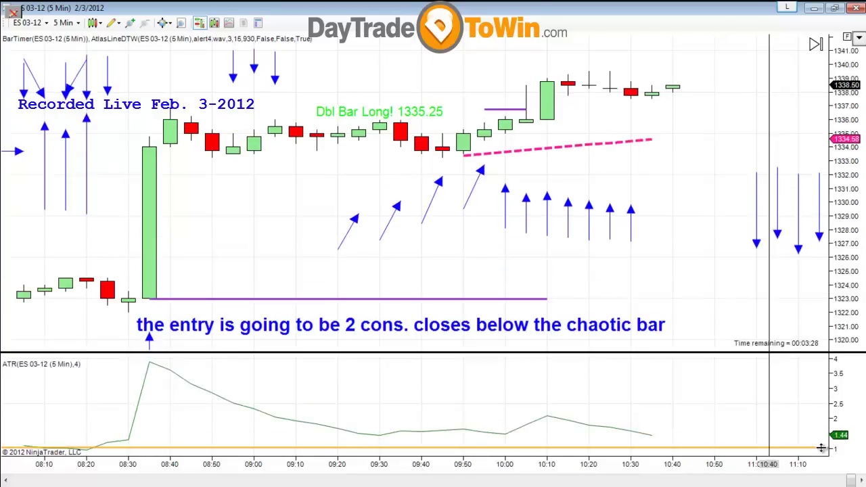
{"action": "left_click_drag", "start_coordinate": [821, 447], "coordinate": [819, 447]}
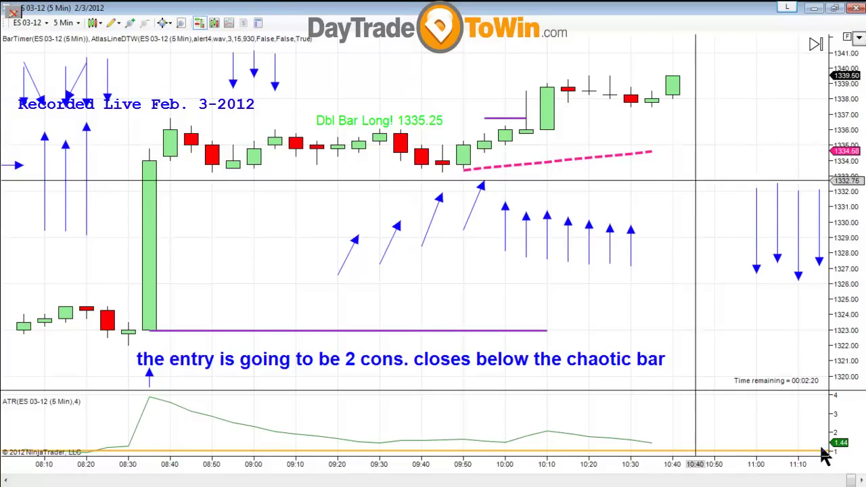
Add the AtOpenDTW indicator with default parameters via the Indicators dialog (Ctrl+I).
{"action": "right_click", "coordinate": [822, 456]}
{"action": "key", "text": "ctrl+i"}
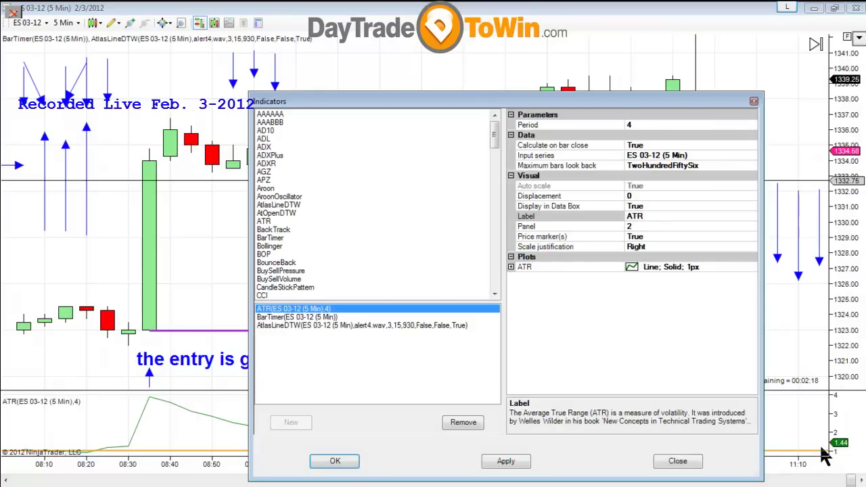
{"action": "key", "text": "Return"}
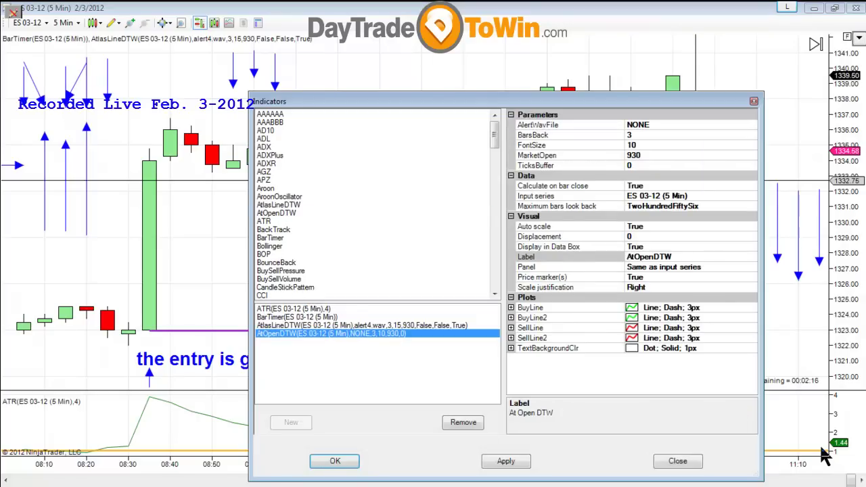
{"action": "key", "text": "Return"}
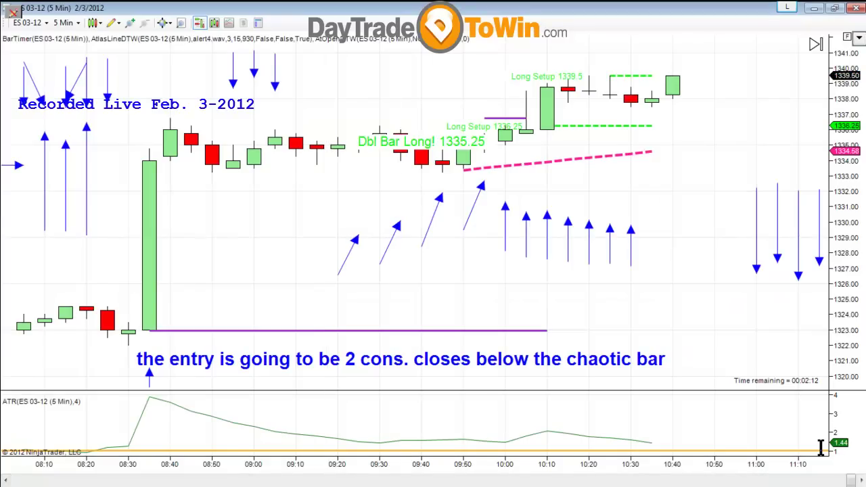
{"action": "middle_click", "coordinate": [559, 208]}
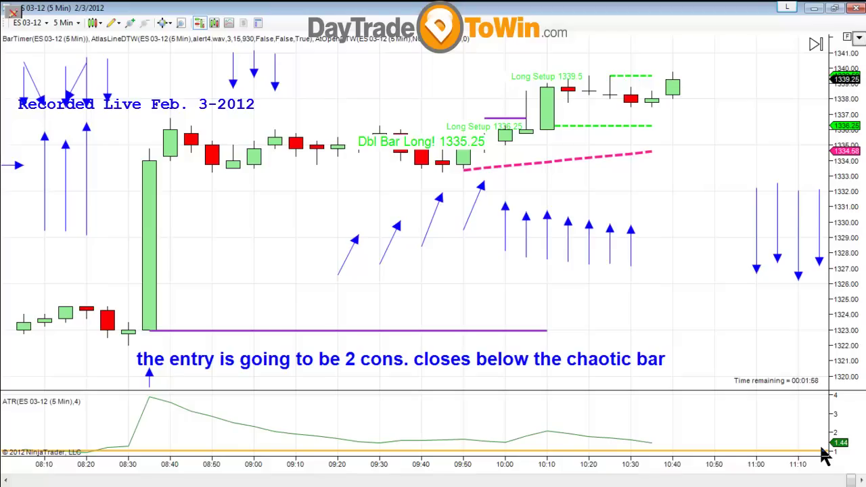
{"action": "middle_click", "coordinate": [825, 455]}
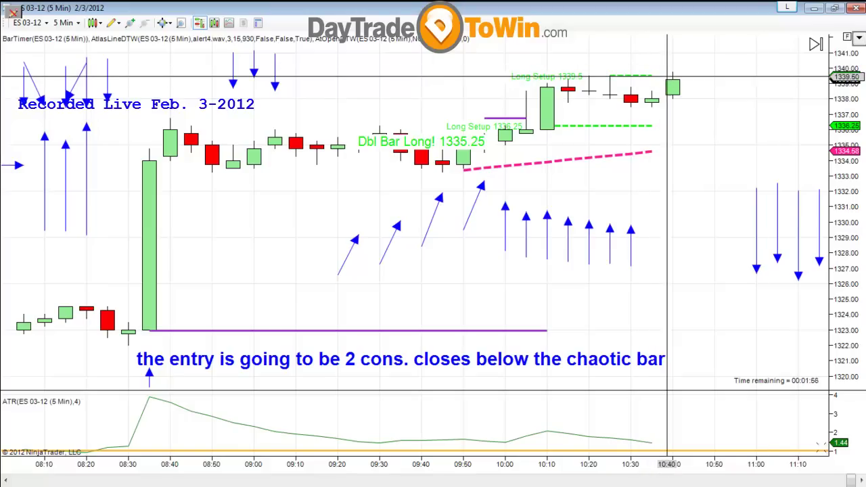
{"action": "middle_click", "coordinate": [668, 76]}
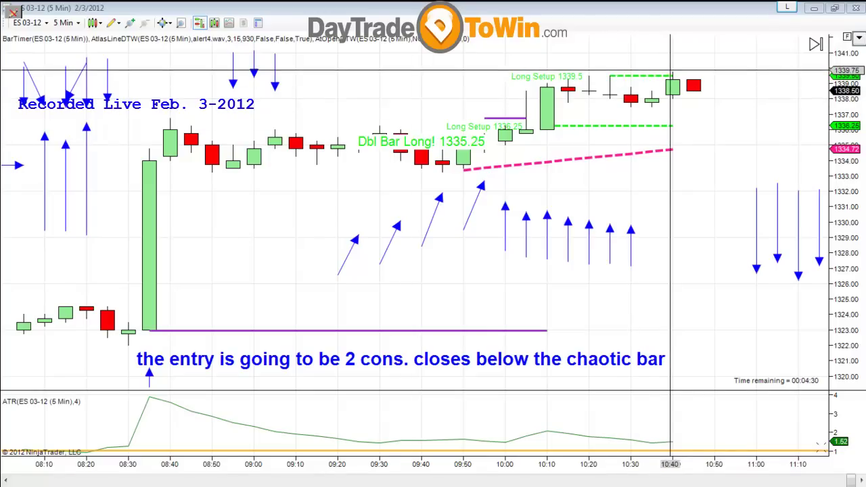
Draw a purple line at 1337.00 from 10:25 to 10:45 and an arrow pointing at the 10:45 bar.
{"action": "left_click", "coordinate": [610, 114]}
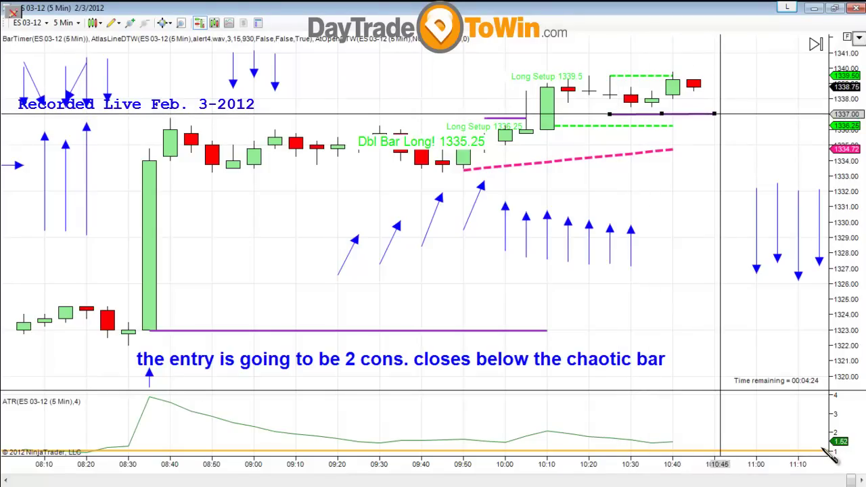
{"action": "left_click", "coordinate": [825, 448]}
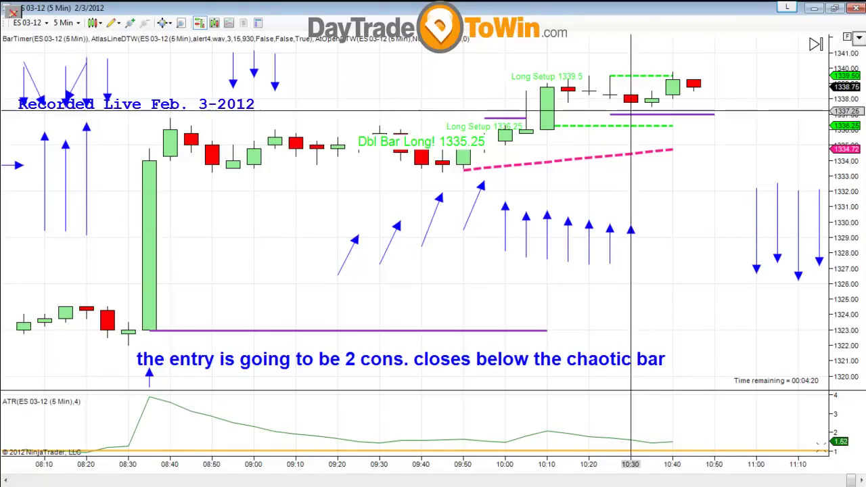
{"action": "left_click", "coordinate": [704, 65]}
{"action": "left_click", "coordinate": [712, 48]}
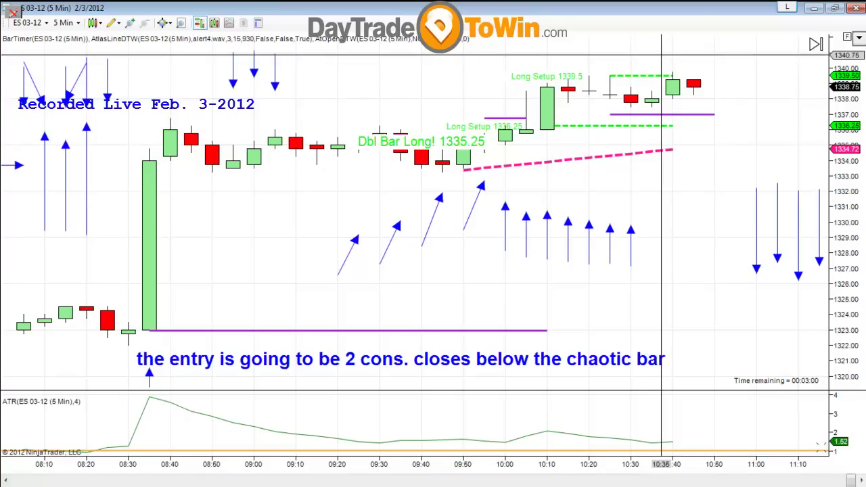
Draw a short purple price line near 1340.75 above the latest 10:30–10:50 bars.
{"action": "left_click_drag", "start_coordinate": [651, 53], "coordinate": [777, 52]}
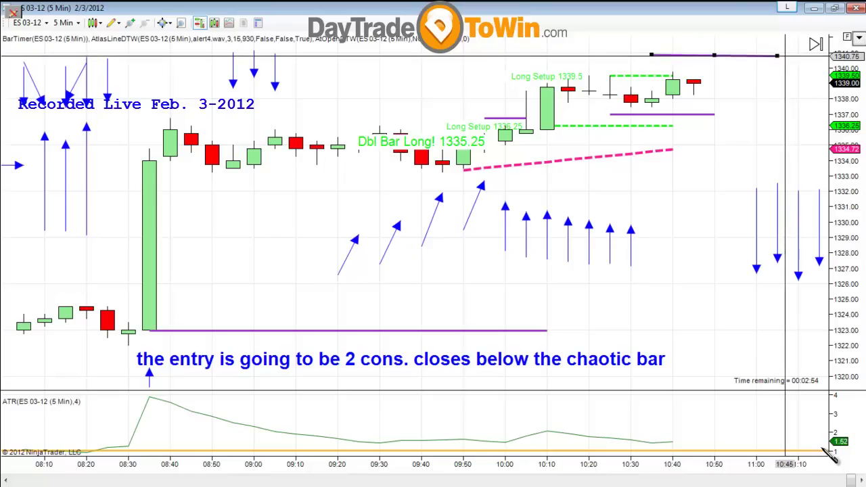
{"action": "left_click", "coordinate": [822, 450]}
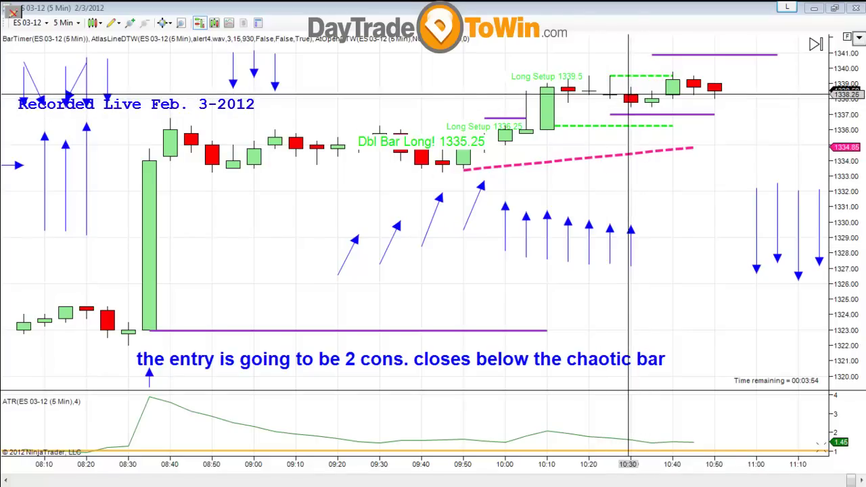
Draw a down arrow to the 10:35 bar's low and an arrow rising past the upper purple line.
{"action": "left_click", "coordinate": [588, 57]}
{"action": "left_click", "coordinate": [650, 106]}
{"action": "left_click", "coordinate": [691, 56]}
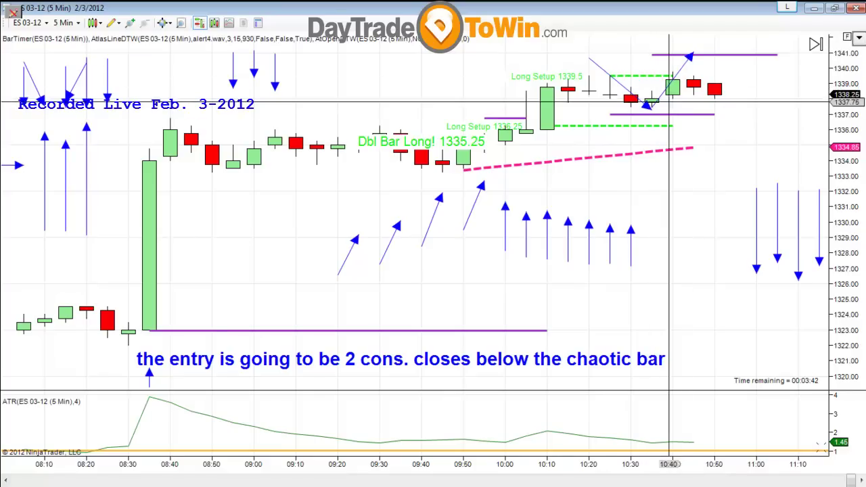
{"action": "left_click", "coordinate": [656, 114]}
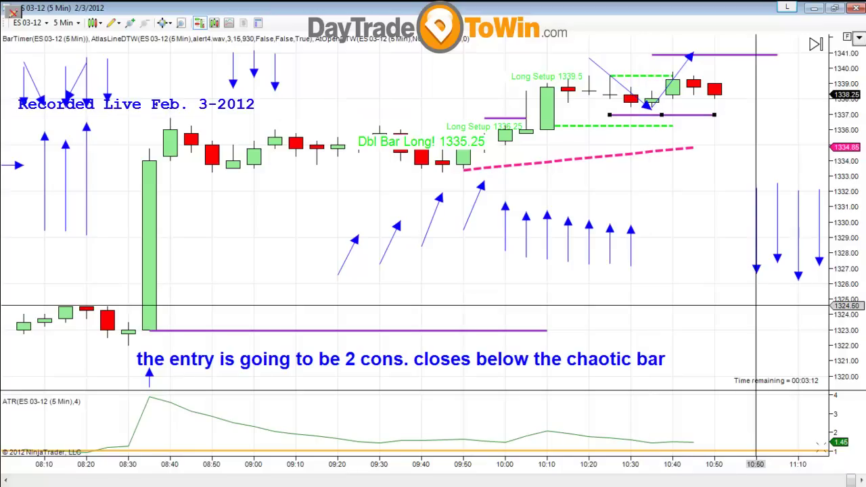
Add an arrow from the 10:40 bar with its tip just above the upper purple line.
{"action": "left_click", "coordinate": [672, 73]}
{"action": "left_click", "coordinate": [712, 147]}
{"action": "left_click_drag", "start_coordinate": [712, 147], "coordinate": [713, 38]}
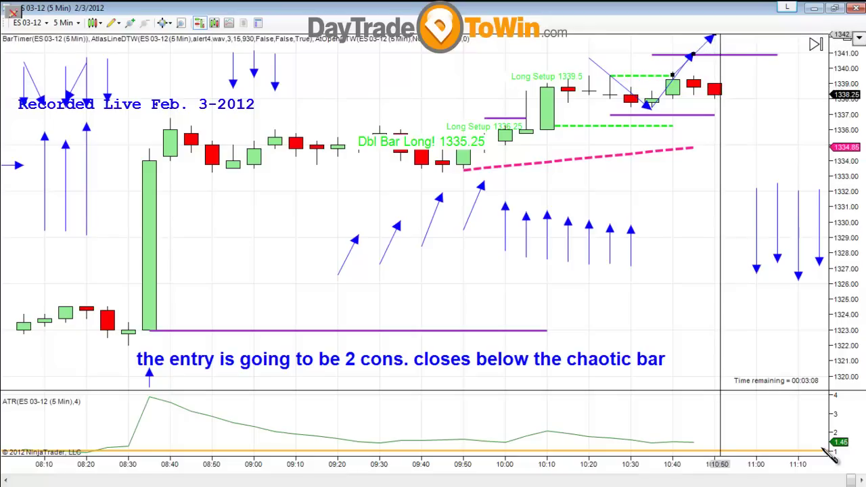
{"action": "mouse_move", "coordinate": [718, 37]}
{"action": "left_mouse_down"}
{"action": "mouse_move", "coordinate": [700, 42]}
{"action": "mouse_move", "coordinate": [711, 43]}
{"action": "left_mouse_up"}
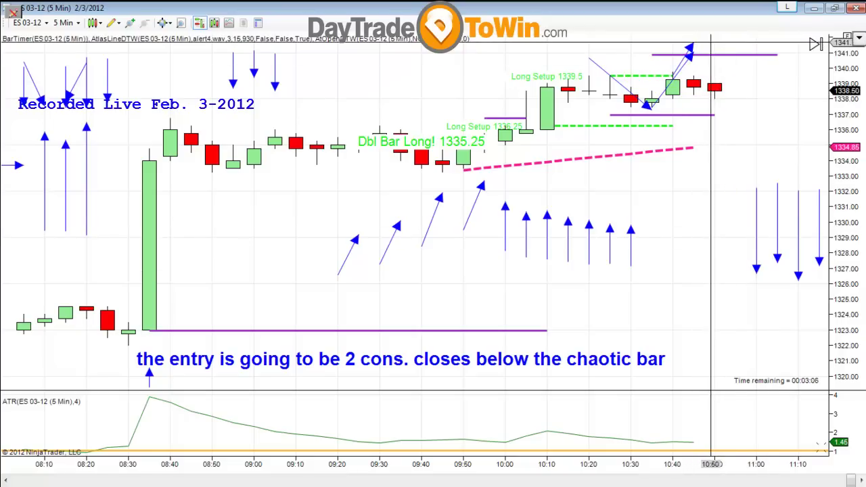